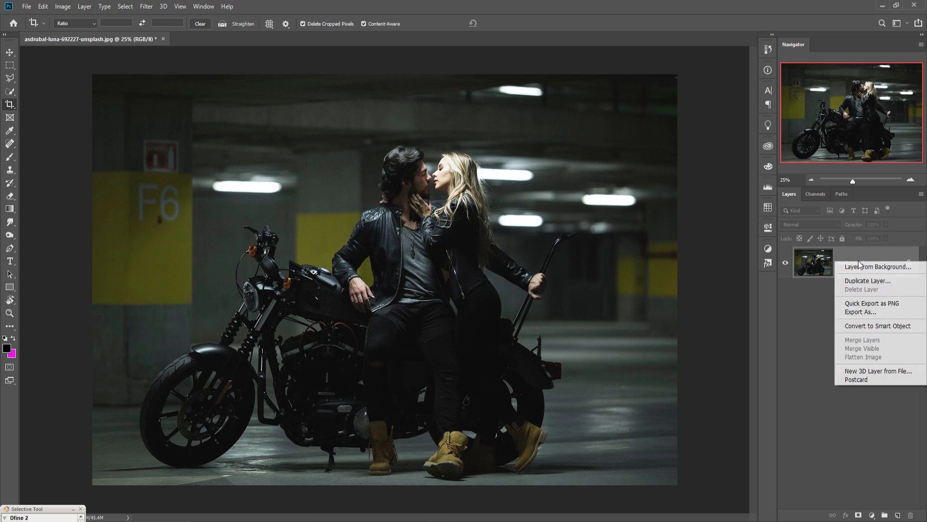
Duplicate the Background layer as Background copy and add a Selective Color adjustment layer above it.
click(877, 278)
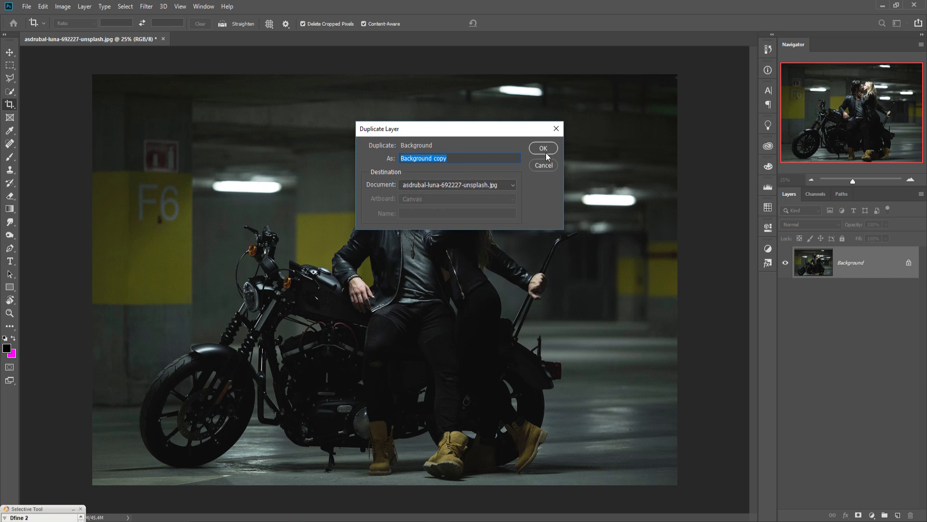
click(545, 151)
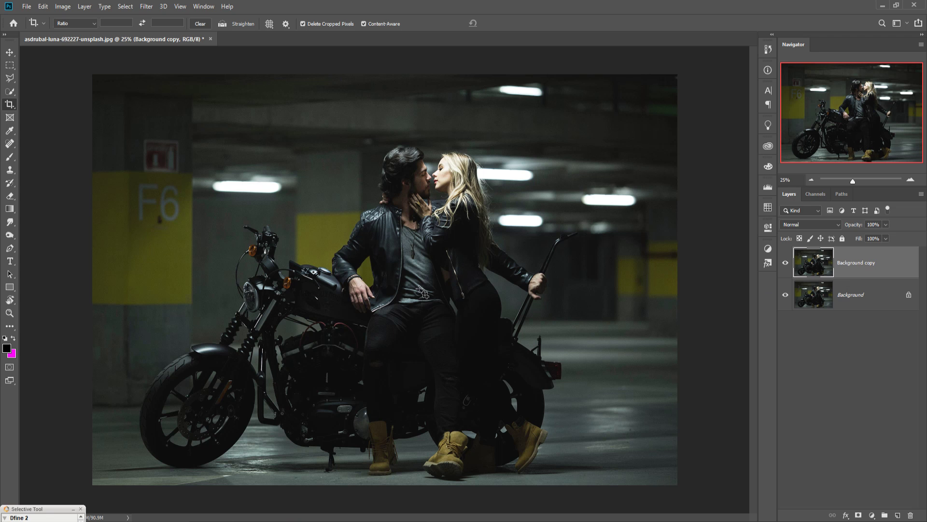
click(874, 515)
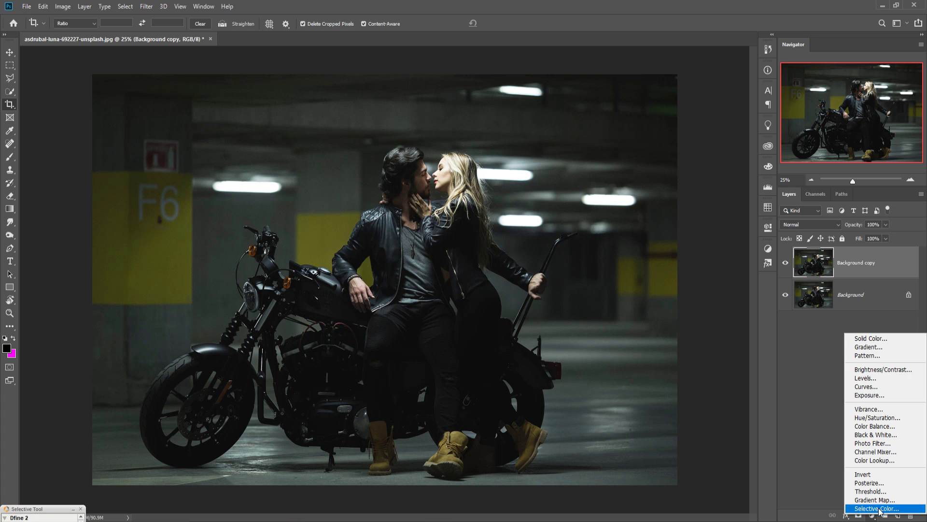
click(890, 508)
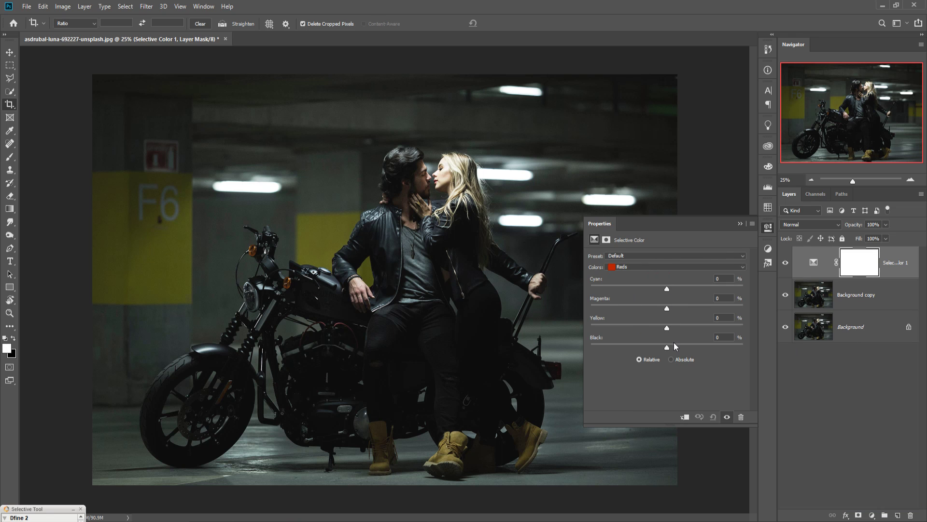
Adjust the Reds in Selective Color with Cyan +33 and Black -64, raising Magenta slightly and reducing Yellow.
click(662, 267)
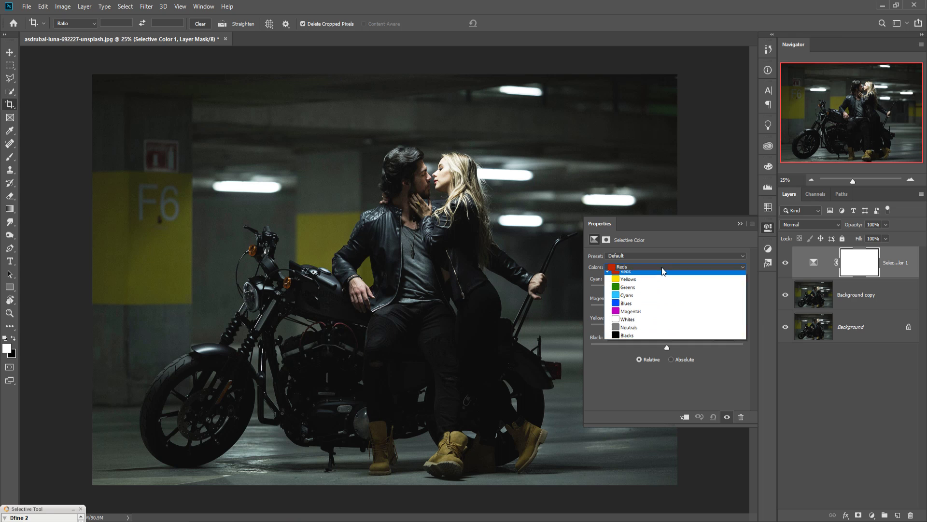
click(661, 268)
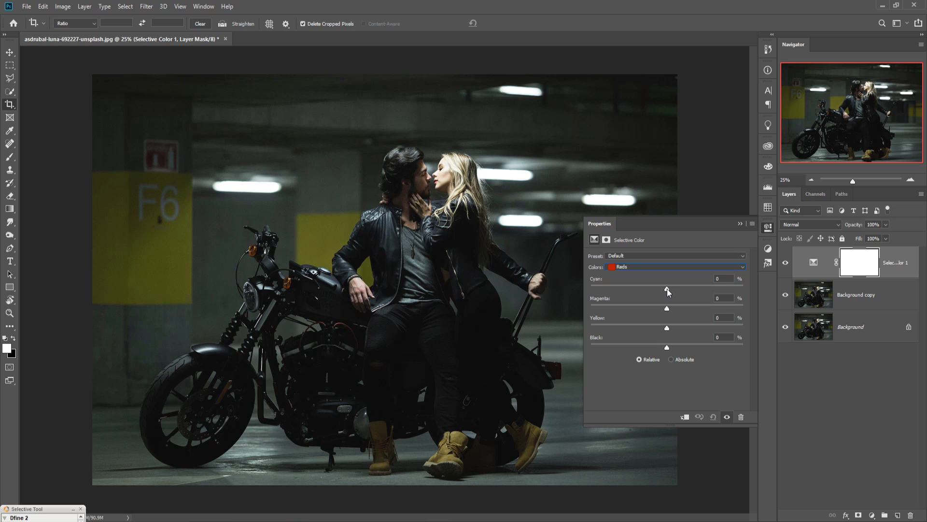
drag(668, 288, 677, 289)
drag(665, 291, 646, 289)
drag(668, 309, 672, 309)
drag(667, 328, 644, 328)
drag(705, 328, 691, 289)
drag(665, 347, 646, 329)
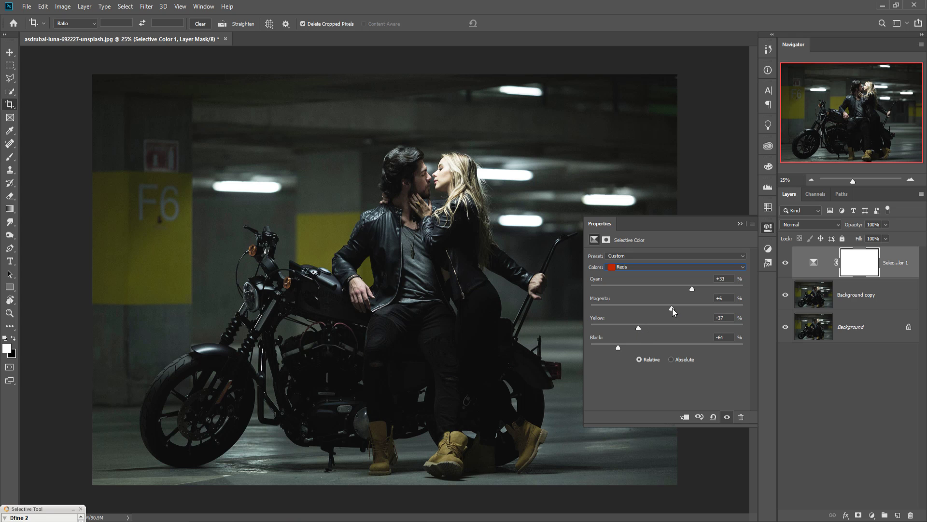
drag(683, 308, 691, 309)
drag(637, 328, 643, 330)
Adjust the Cyans in Selective Color with Cyan +48, Magenta -9, Yellow -66 and Black -23.
click(743, 272)
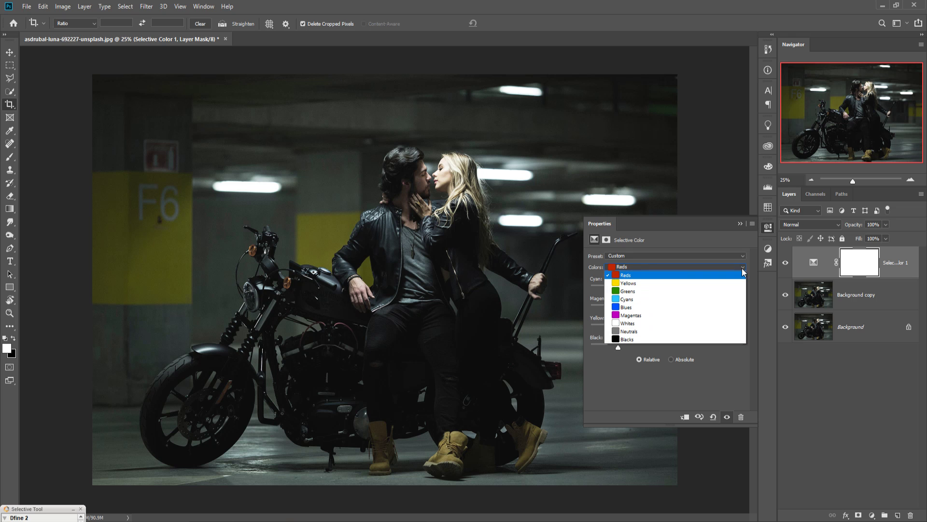
click(637, 300)
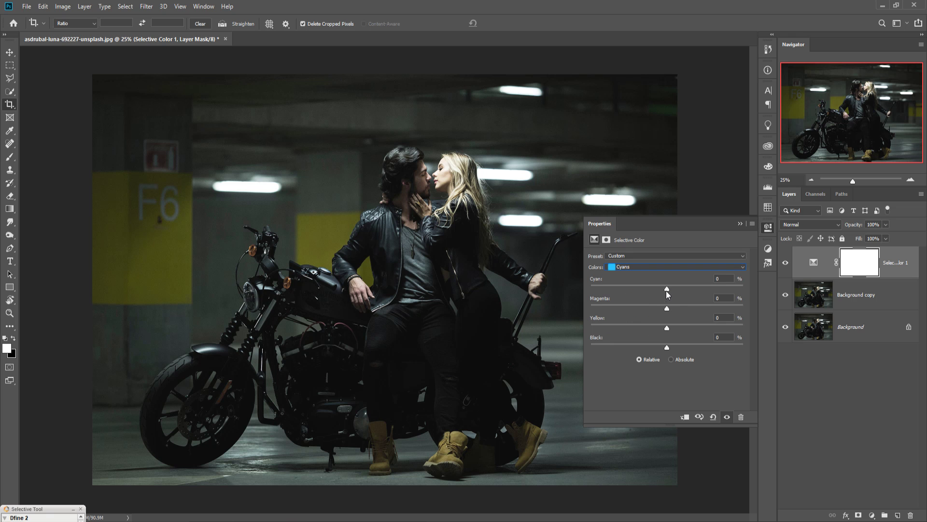
drag(667, 288, 674, 288)
drag(667, 331, 658, 330)
drag(709, 327, 661, 313)
drag(678, 319, 650, 348)
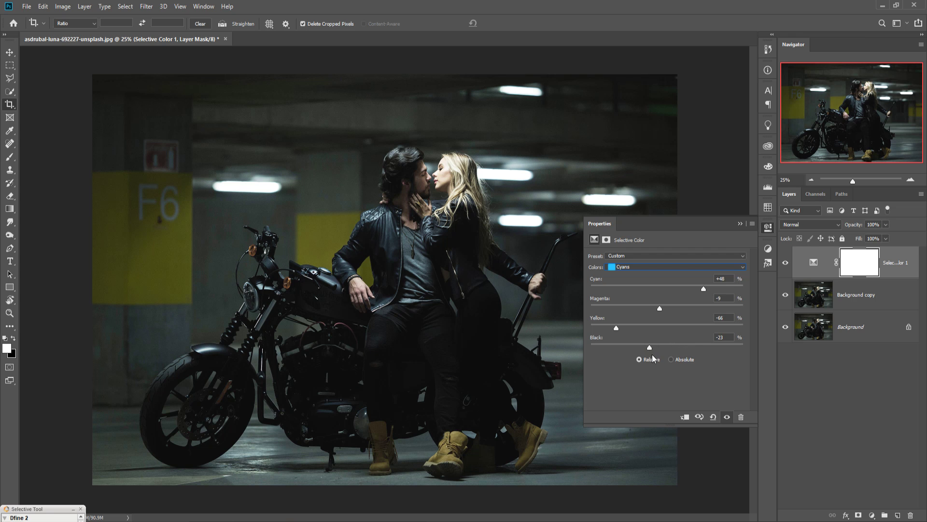
Adjust the Blues in Selective Color with Cyan +100, Magenta -69, Yellow -100 and Black +24.
click(676, 267)
click(631, 308)
drag(667, 289, 674, 290)
drag(752, 289, 755, 289)
drag(668, 330, 588, 334)
drag(667, 309, 668, 311)
drag(728, 308, 615, 308)
drag(663, 345, 686, 348)
click(740, 223)
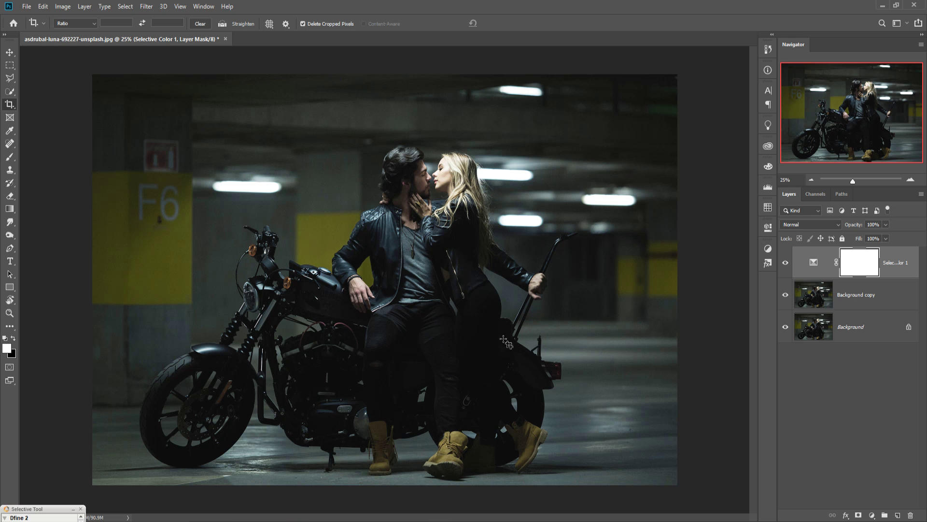
Group the Selective Color adjustment and the Background copy layer together.
click(896, 268)
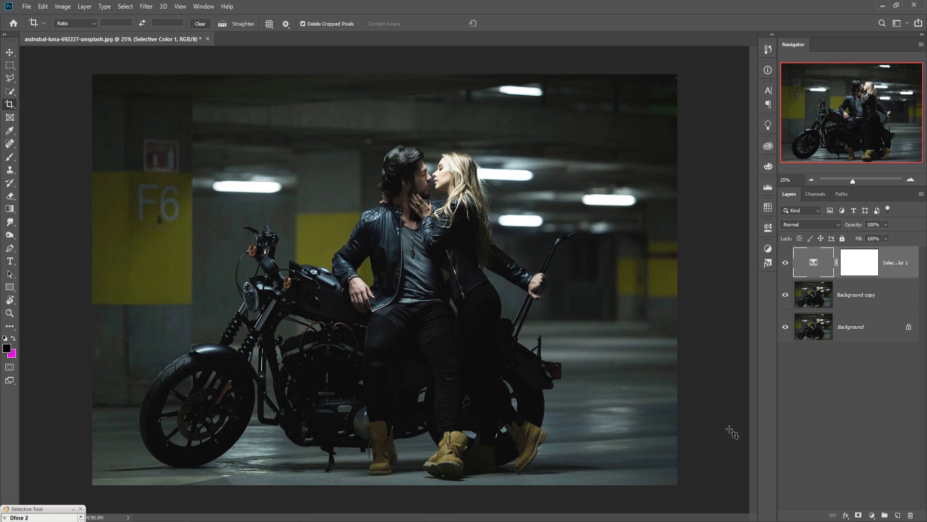
click(872, 515)
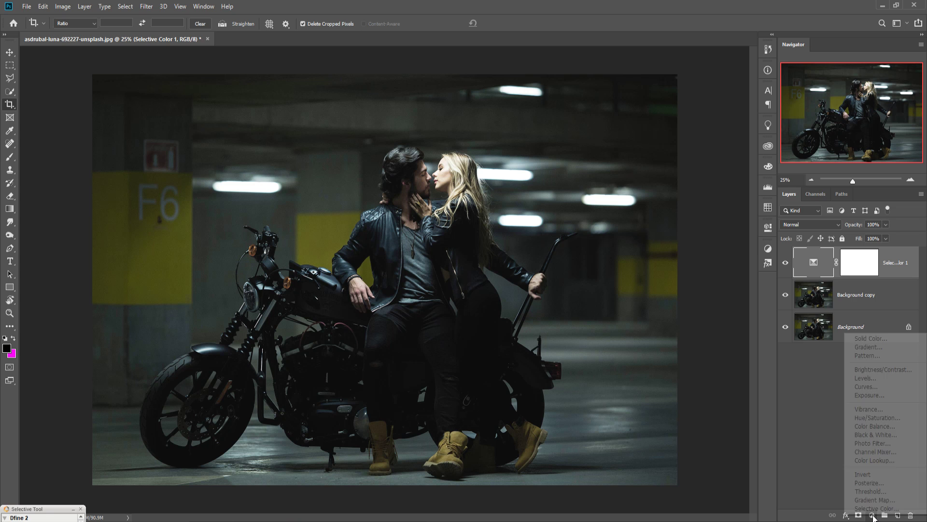
click(874, 516)
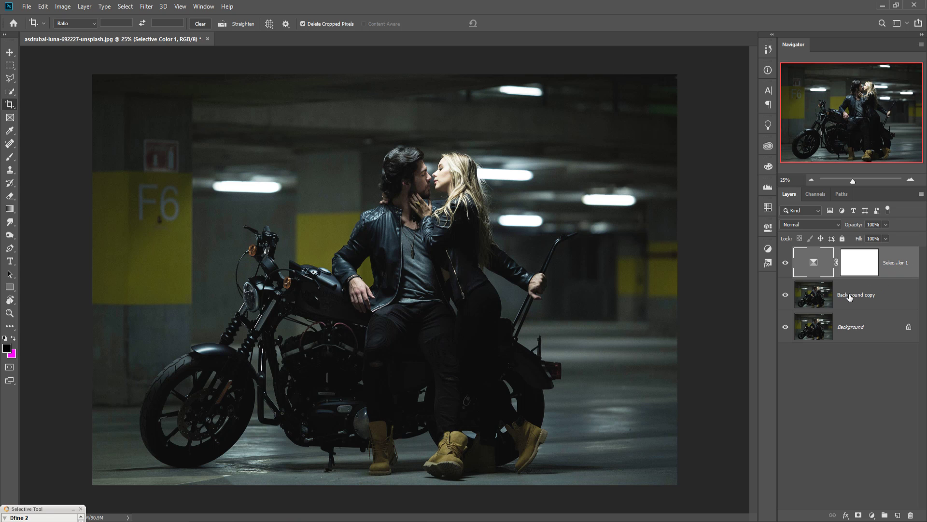
click(897, 288)
drag(898, 264, 885, 515)
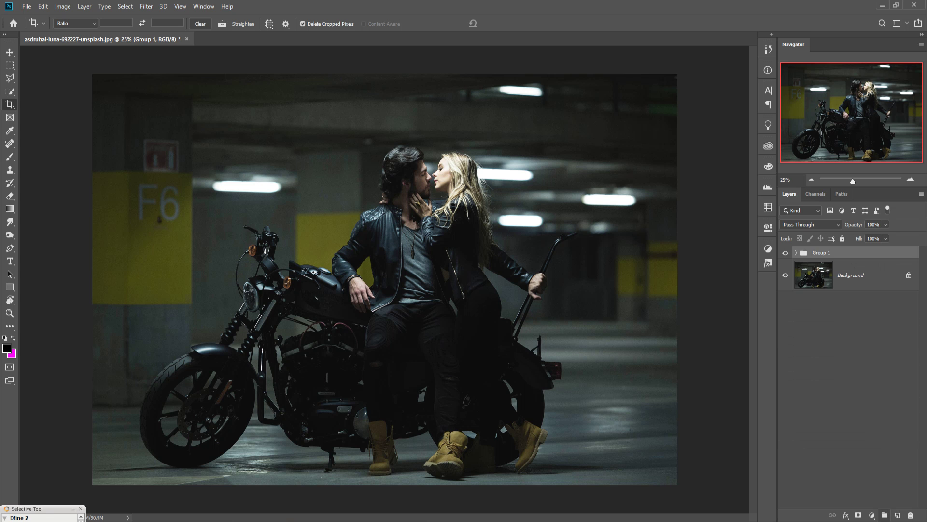
Toggle the layer group's visibility to compare the image with and without the grading, and expand the group.
click(788, 255)
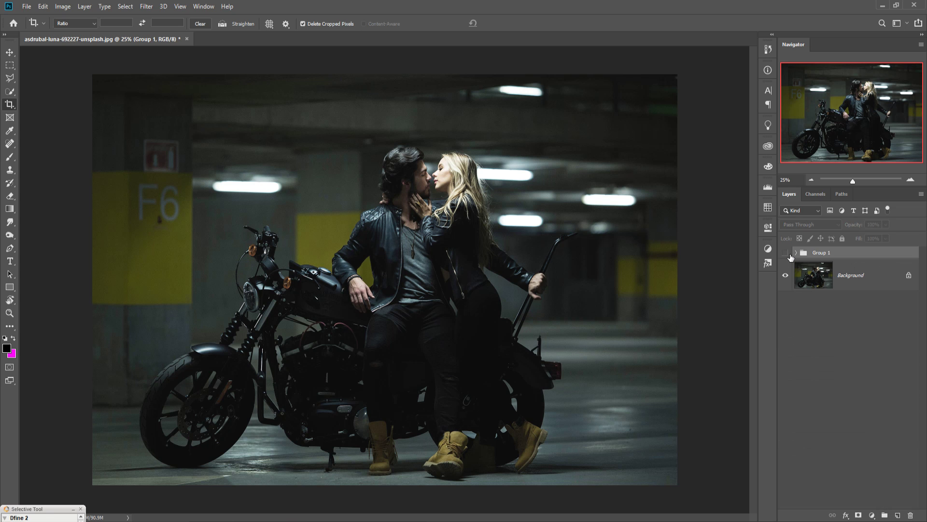
click(788, 255)
click(789, 254)
click(789, 254)
click(789, 254)
click(789, 254)
click(789, 255)
click(790, 255)
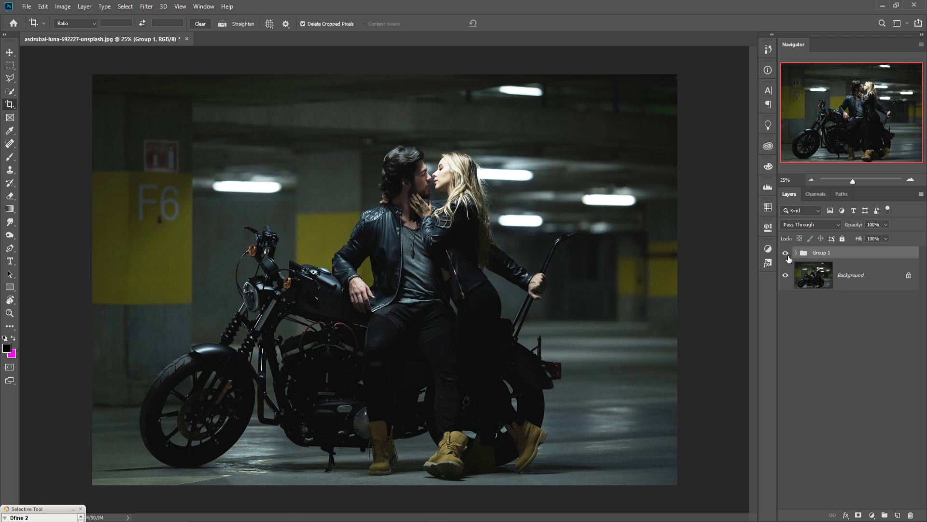
click(796, 252)
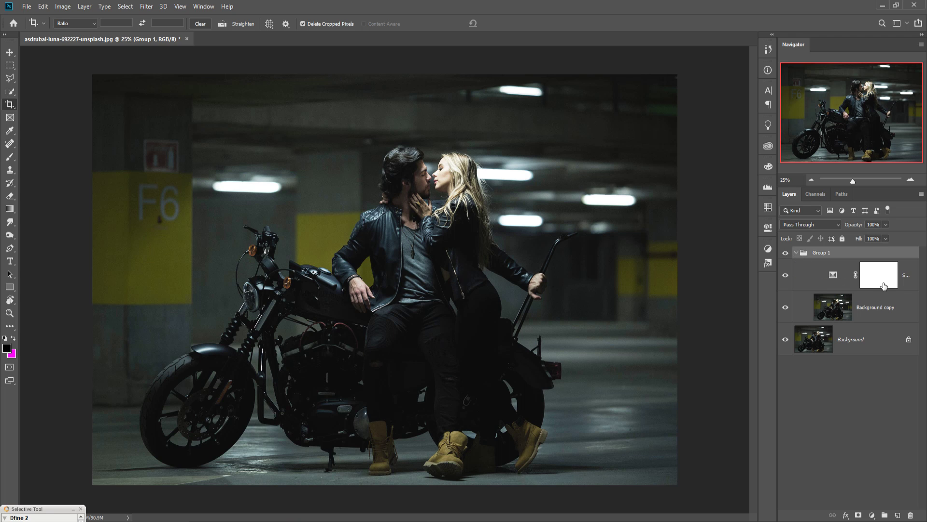
click(907, 284)
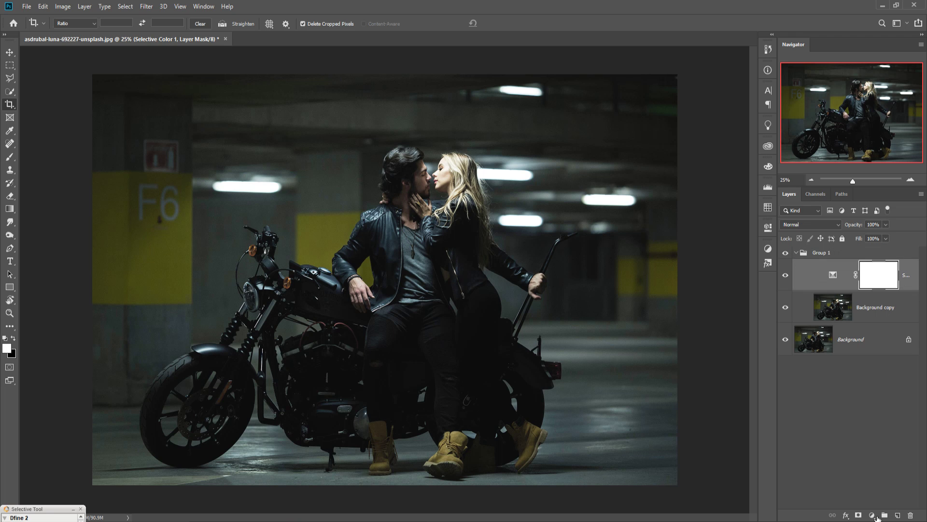
click(872, 515)
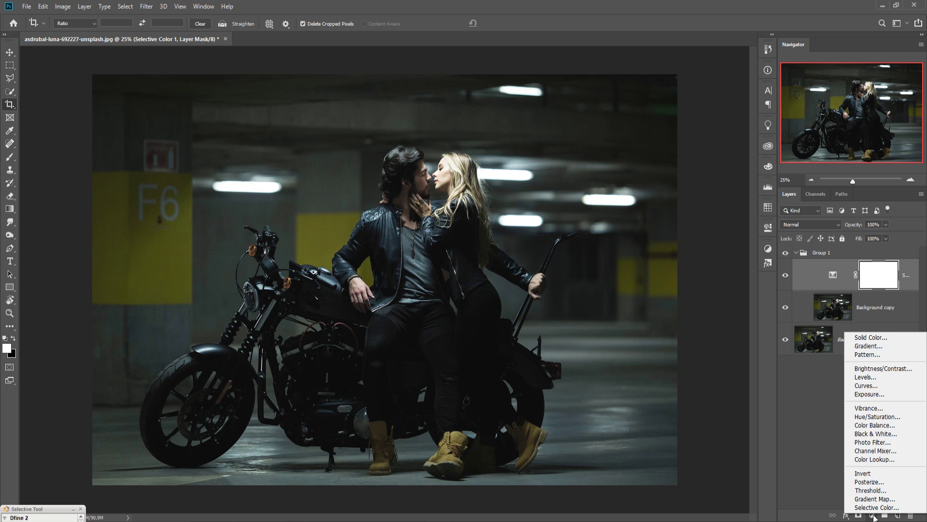
click(873, 426)
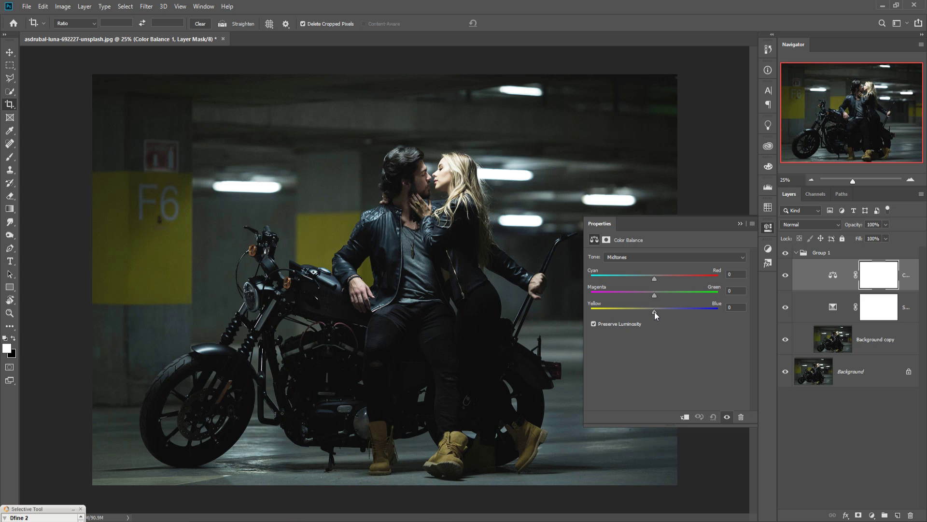
click(740, 224)
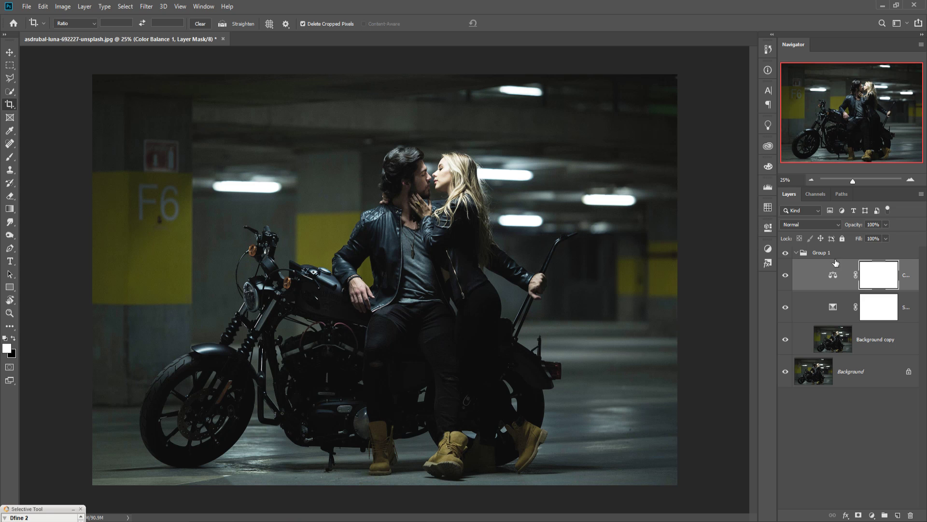
click(834, 275)
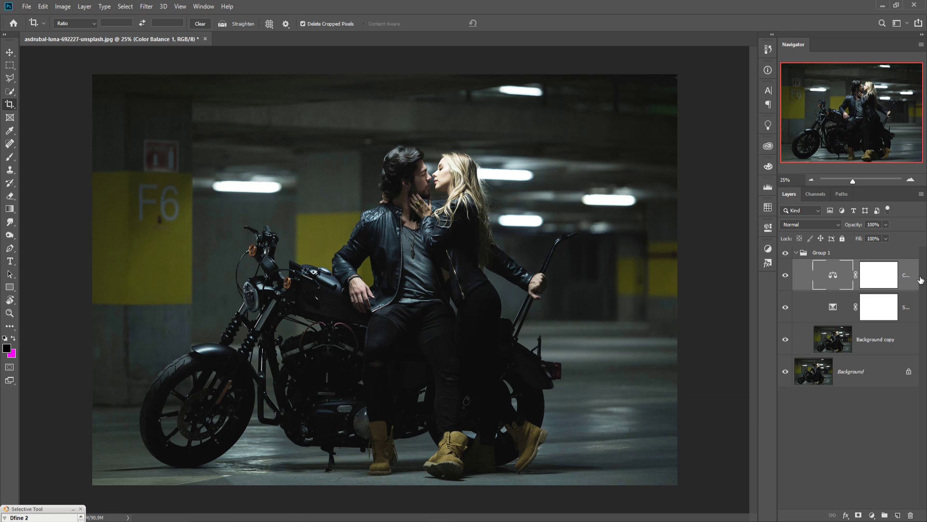
key(Delete)
Reopen the Selective Color adjustment and rework its Reds with Cyan +28, Yellow +100 and Black -72.
click(891, 286)
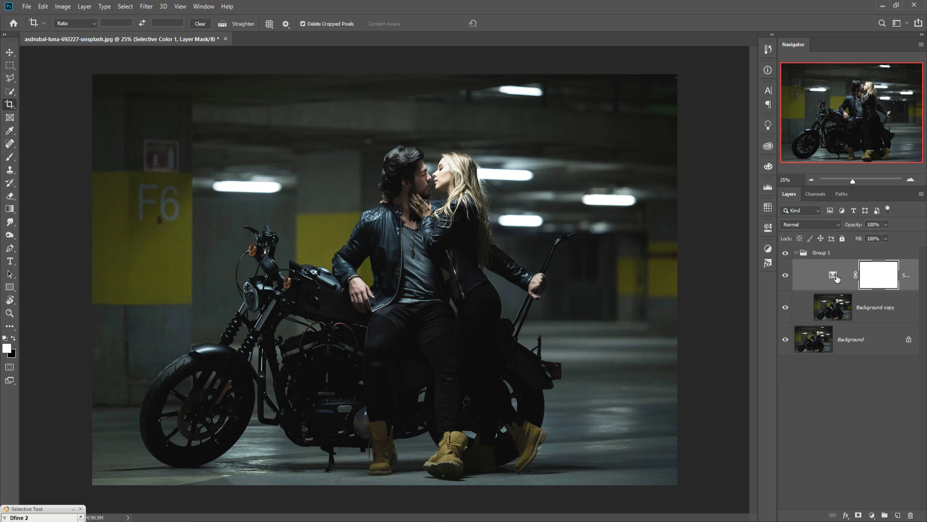
double_click(836, 277)
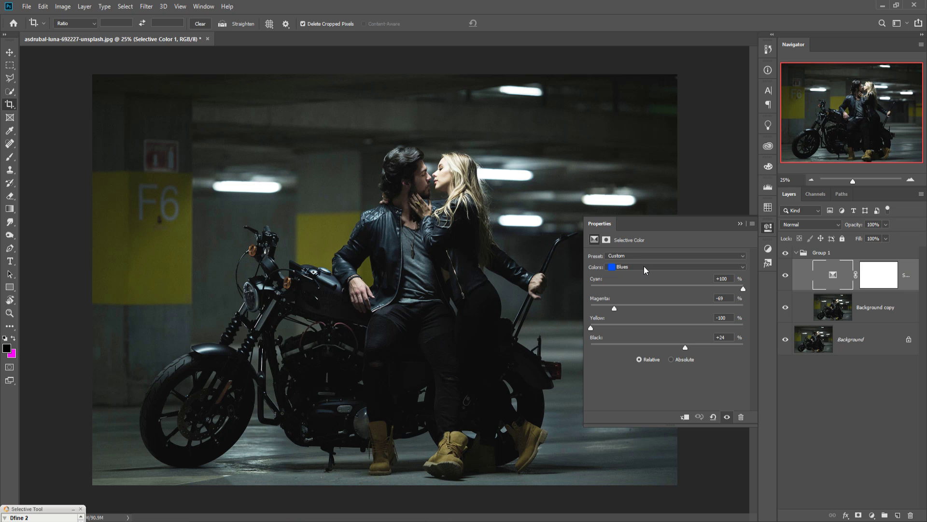
click(644, 269)
click(640, 273)
drag(686, 327, 699, 327)
drag(637, 348, 610, 350)
drag(691, 289, 696, 290)
Add a Color Balance adjustment layer above Selective Color, and strongly lower Cyan and raise Magenta for the Reds in Selective Color.
click(872, 515)
click(848, 433)
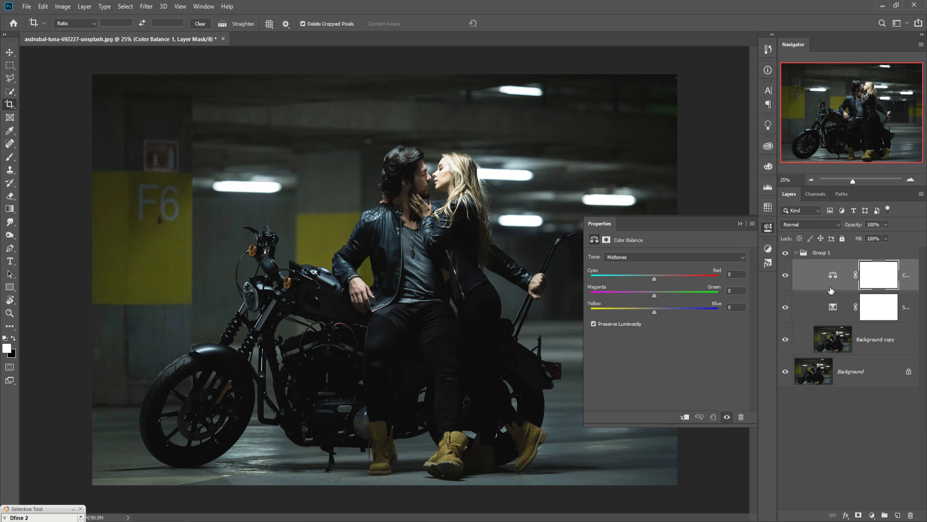
click(839, 310)
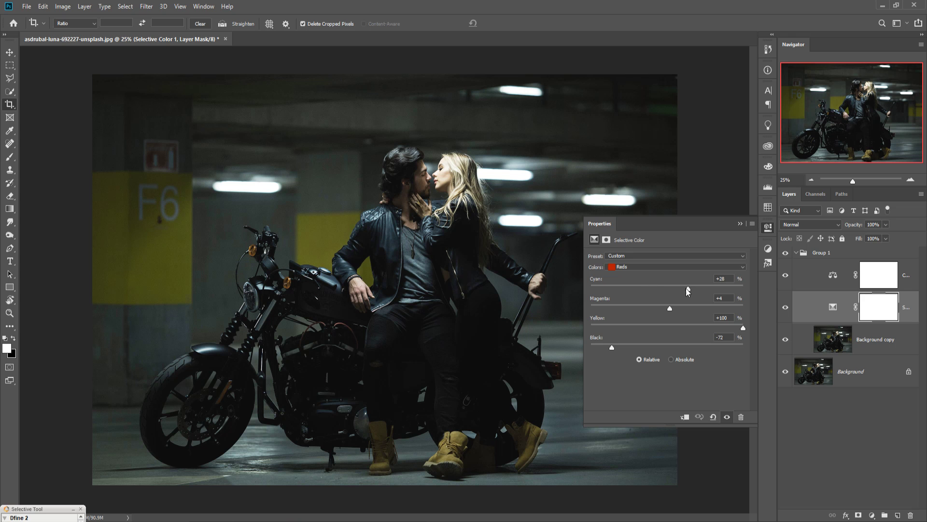
drag(687, 288, 686, 289)
mouse_move(608, 291)
mouse_down()
mouse_move(560, 292)
mouse_move(605, 290)
mouse_up()
drag(672, 313, 683, 313)
click(740, 224)
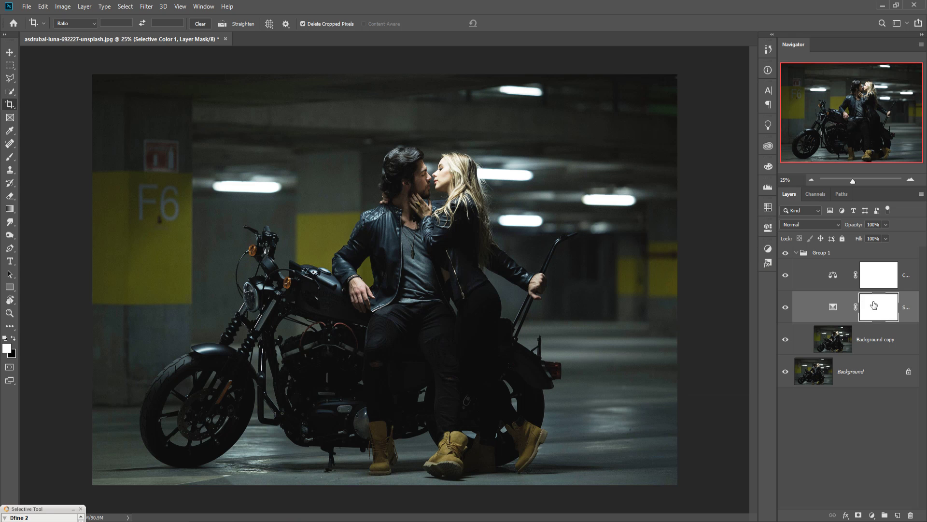
Shift the Color Balance midtones clearly toward blue, moderately toward cyan and slightly toward magenta.
click(830, 320)
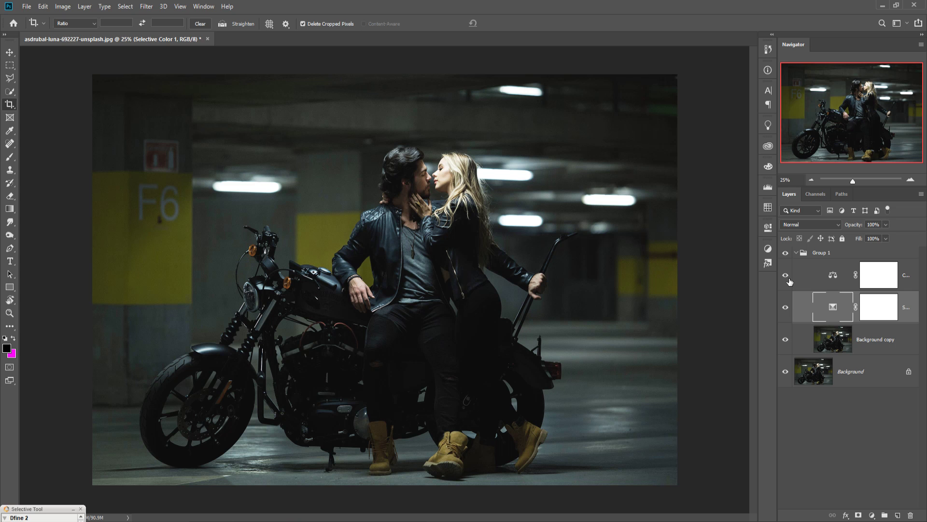
double_click(834, 279)
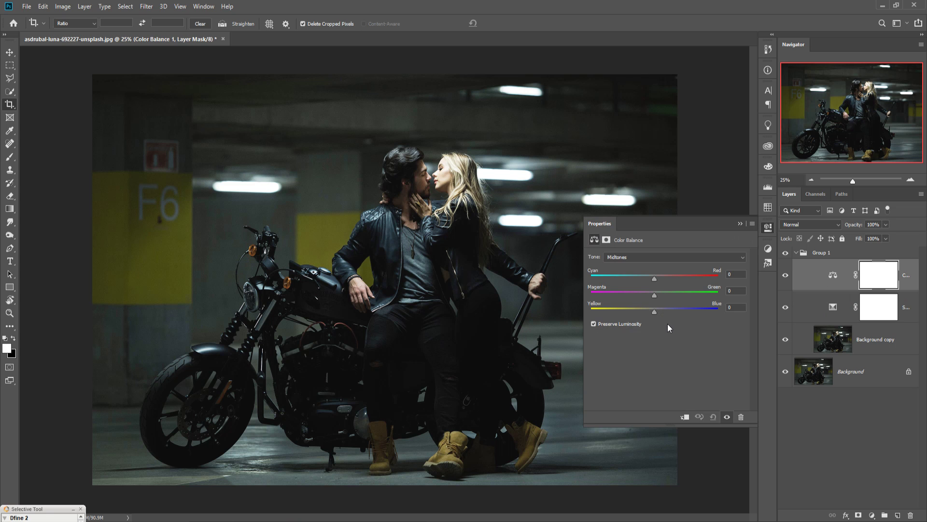
drag(655, 312, 673, 314)
drag(654, 278, 646, 279)
drag(671, 314, 672, 313)
drag(655, 298, 652, 298)
click(741, 224)
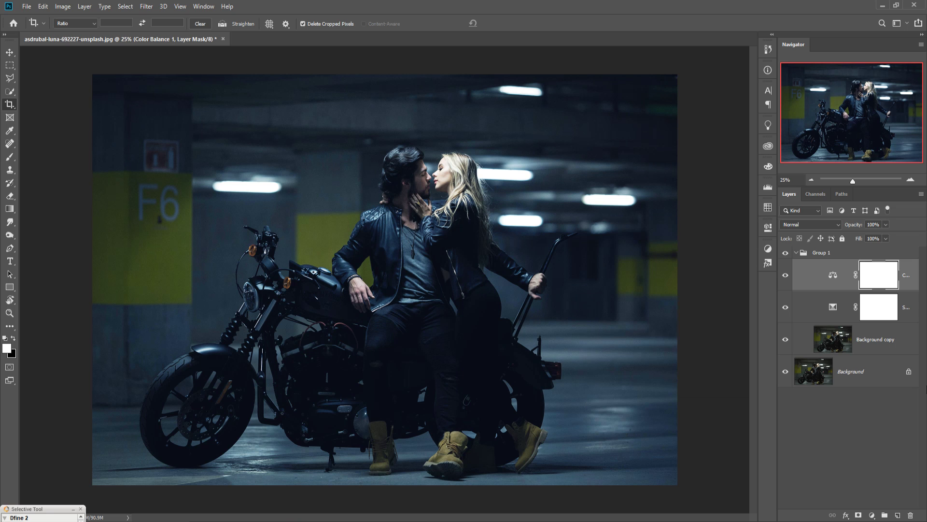
Adjust the Neutrals in the Selective Color layer with Cyan +34, Magenta +6, Yellow +22 and Black -26.
double_click(838, 313)
click(652, 267)
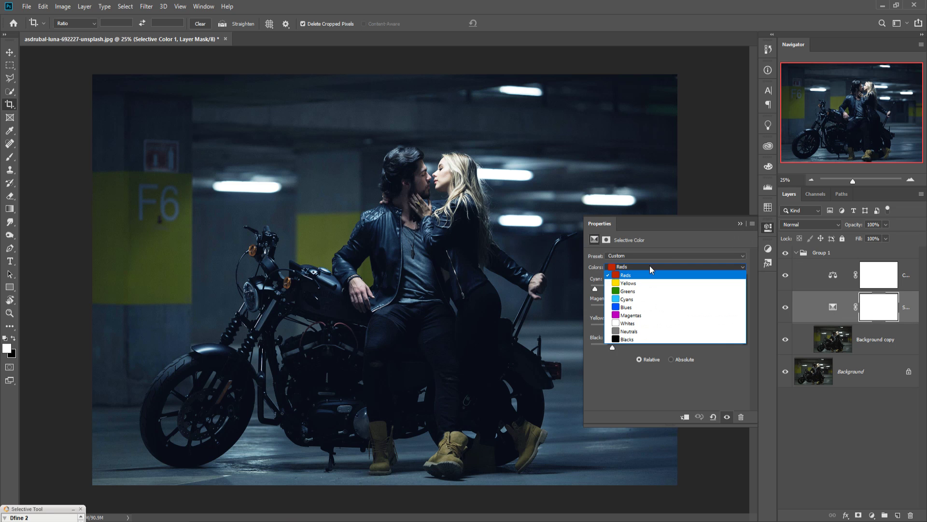
click(629, 332)
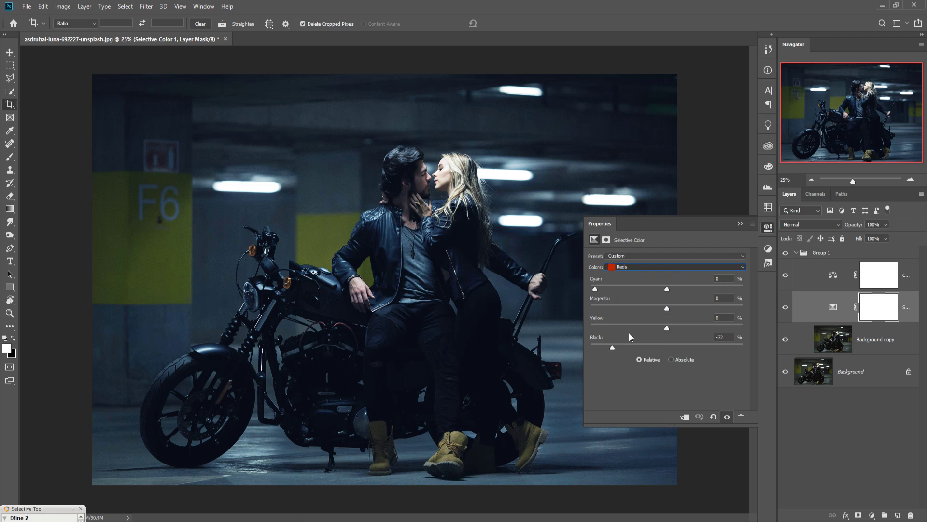
drag(668, 347, 639, 354)
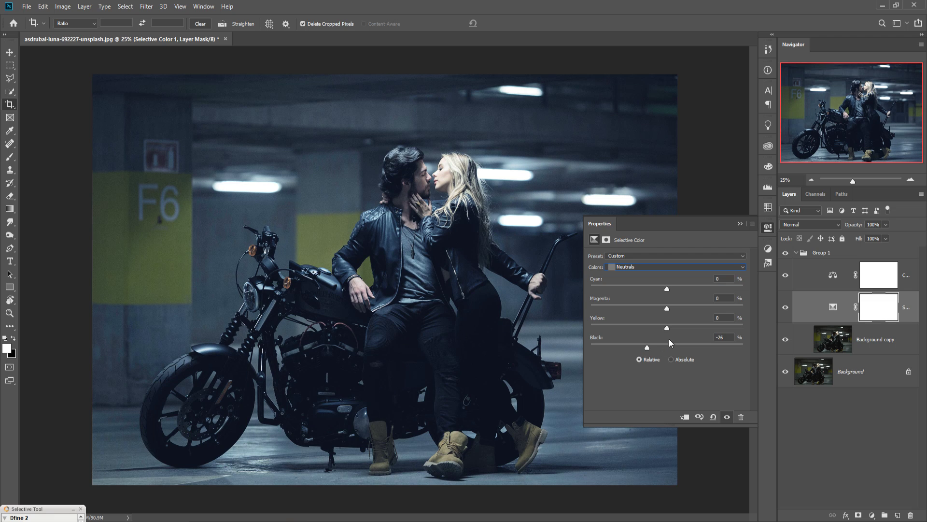
drag(667, 329, 690, 290)
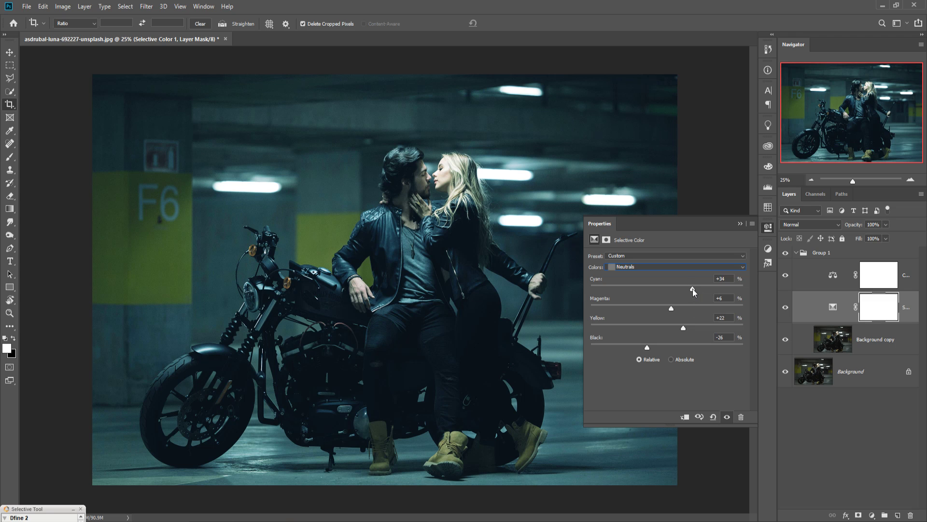
Set the Selective Color Neutrals to Cyan +33, Magenta +3, Yellow +25 and Black -38, and tint the Blacks slightly toward blue.
drag(693, 289, 646, 348)
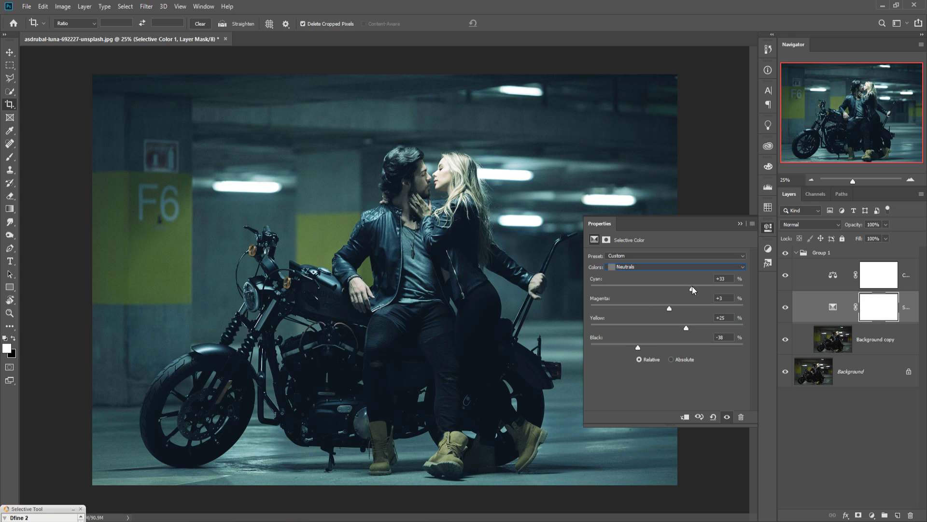
click(691, 268)
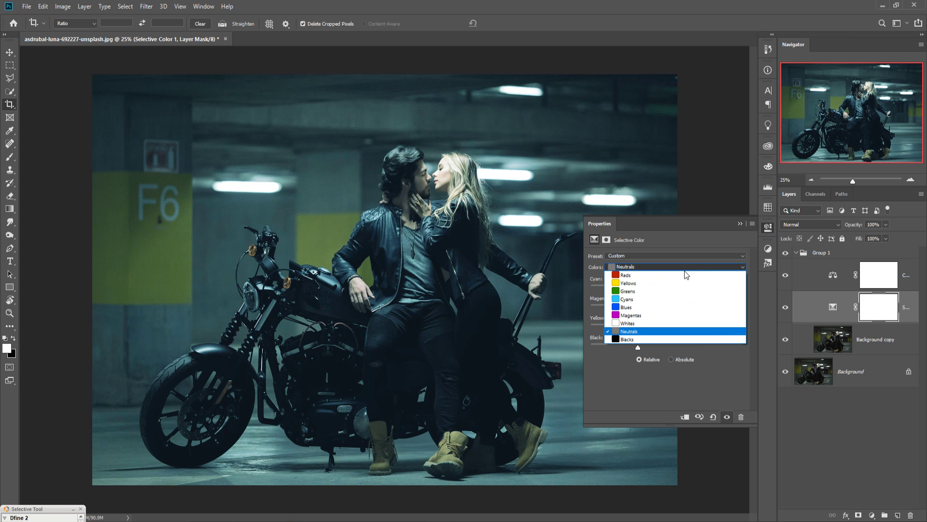
click(654, 339)
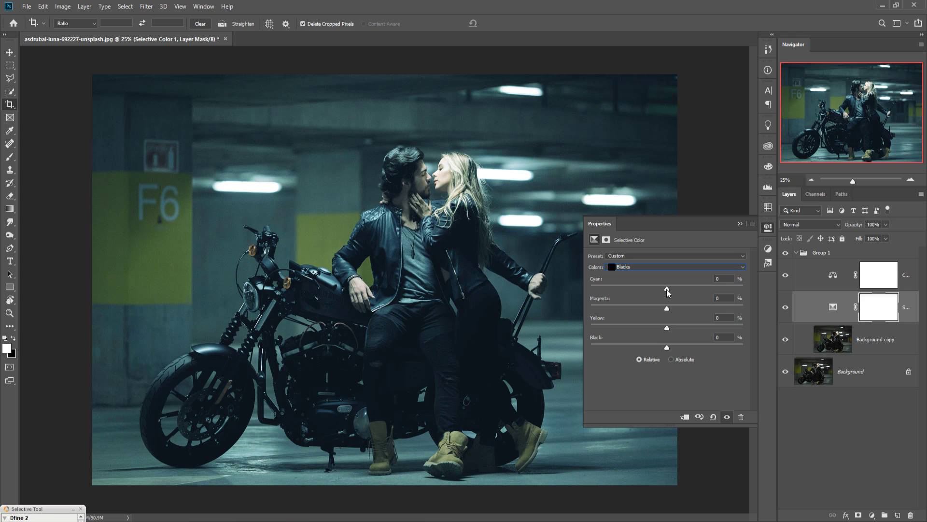
drag(667, 347, 666, 349)
mouse_move(667, 291)
mouse_down()
mouse_move(654, 289)
mouse_move(673, 289)
mouse_up()
mouse_move(676, 326)
mouse_down()
mouse_move(663, 325)
mouse_move(670, 309)
mouse_up()
click(740, 223)
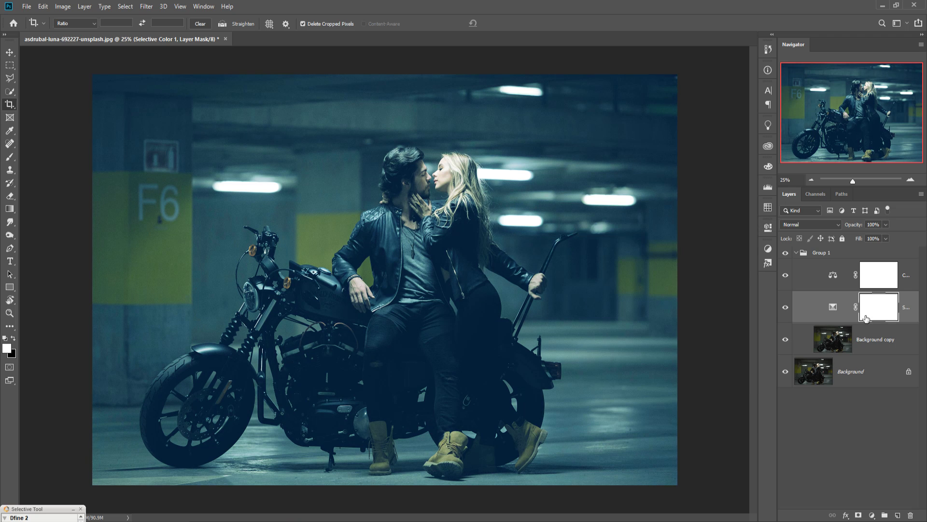
Reopen the Color Balance adjustment and fine-tune the midtones' Yellow–Blue value to +28.
click(838, 279)
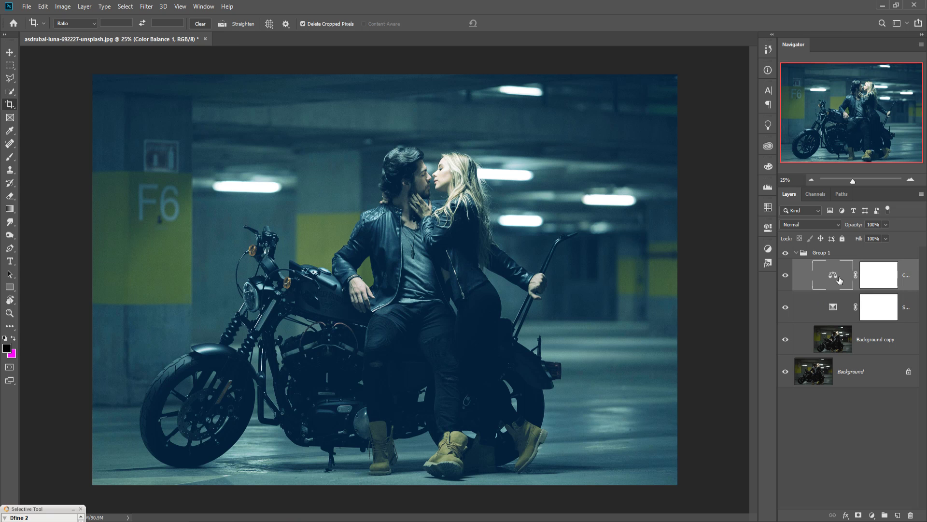
double_click(838, 279)
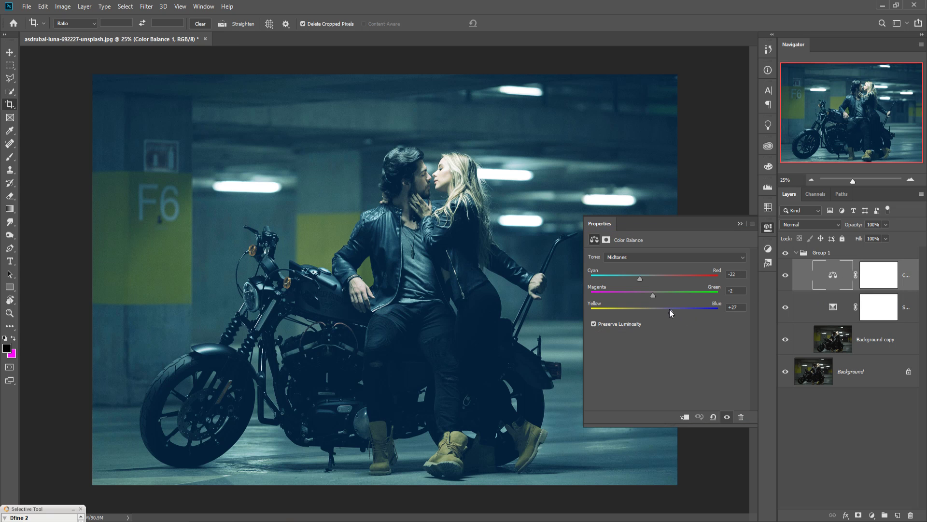
drag(671, 312, 667, 315)
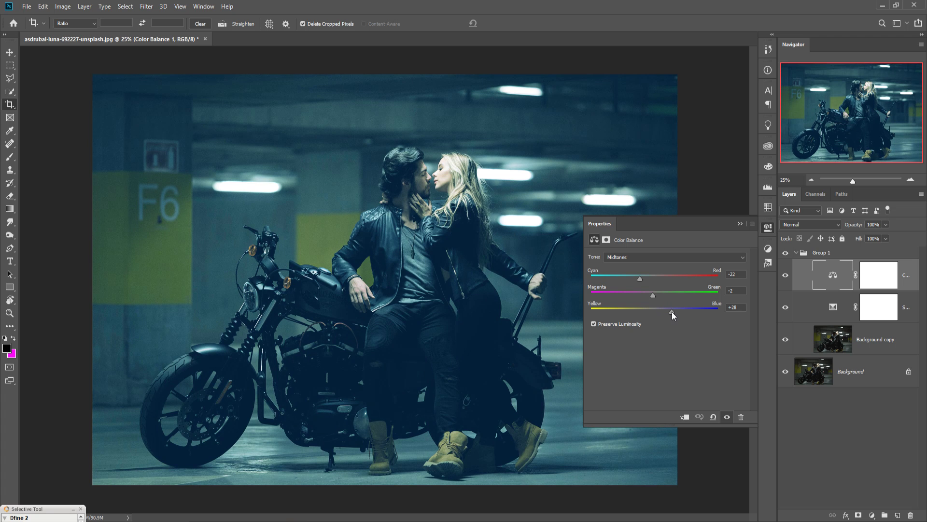
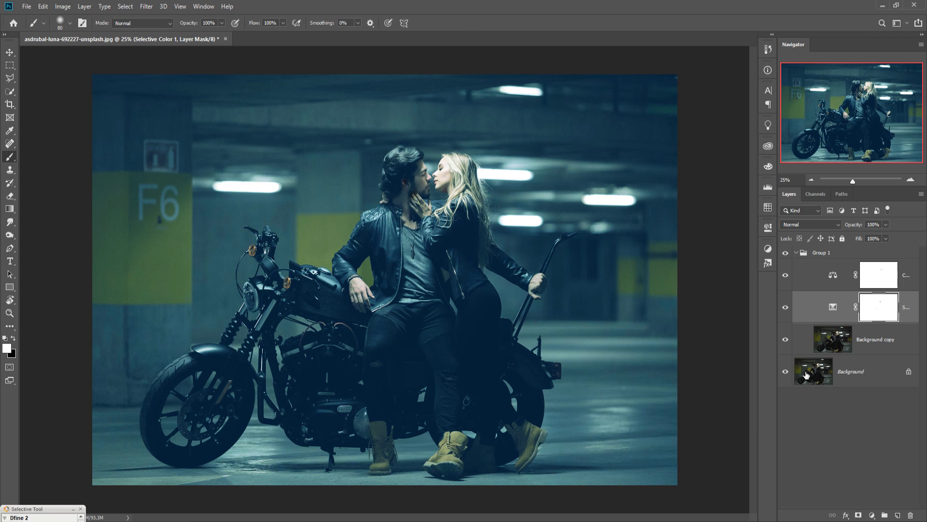
Add a Curves adjustment layer above Color Balance and pull the RGB curve far down to darken the whole image strongly.
key(b)
click(9, 57)
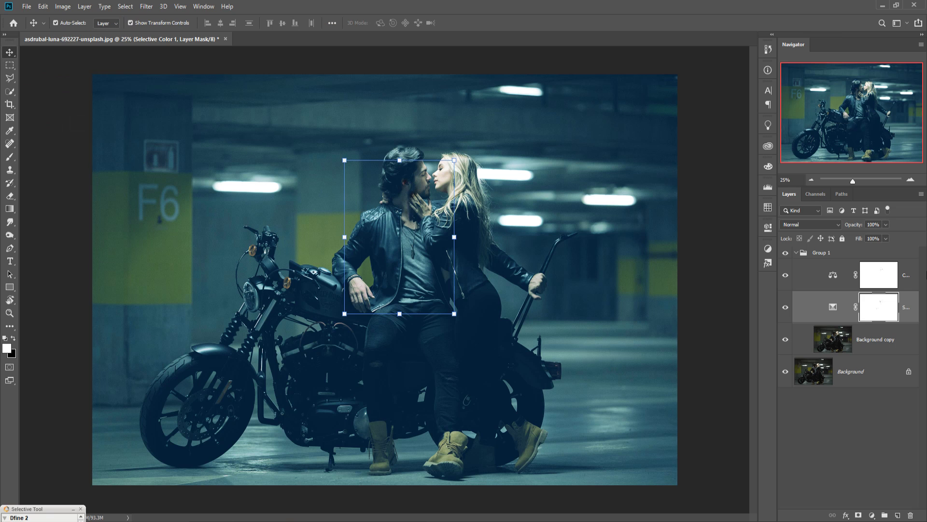
click(915, 282)
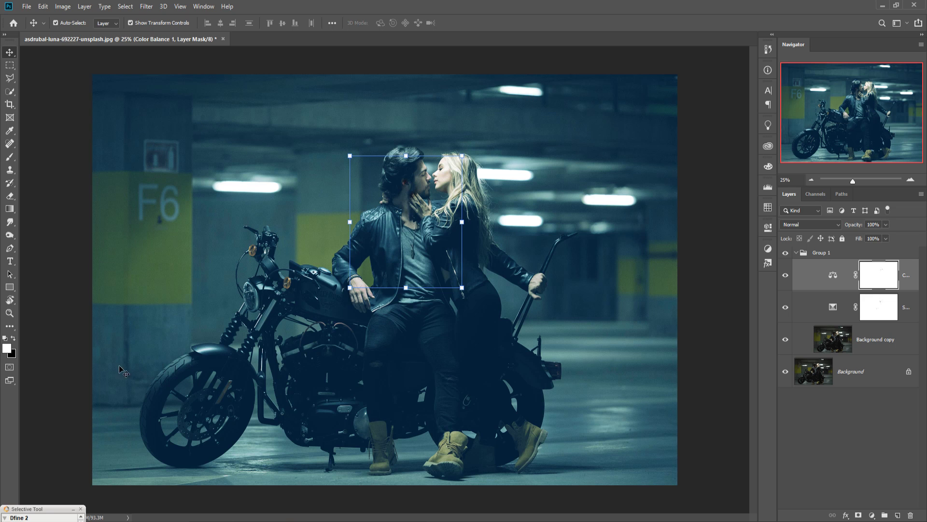
click(833, 275)
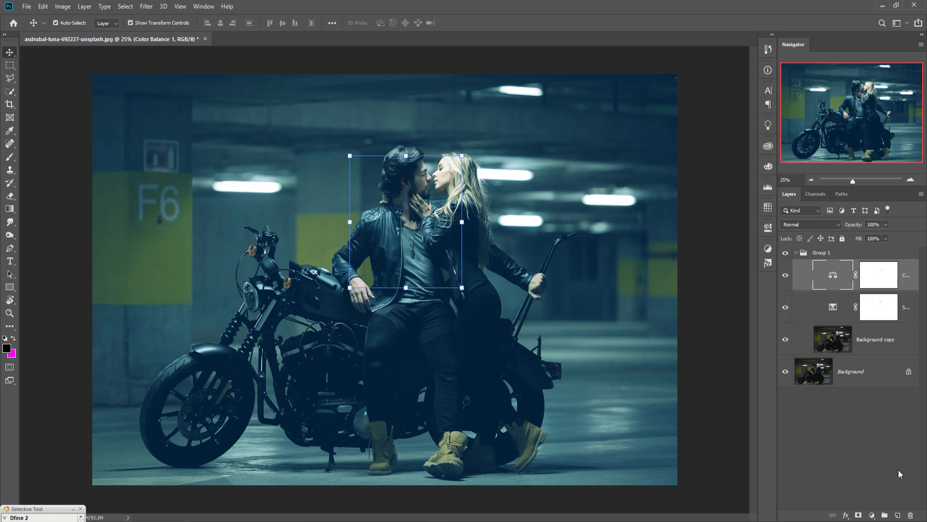
click(872, 515)
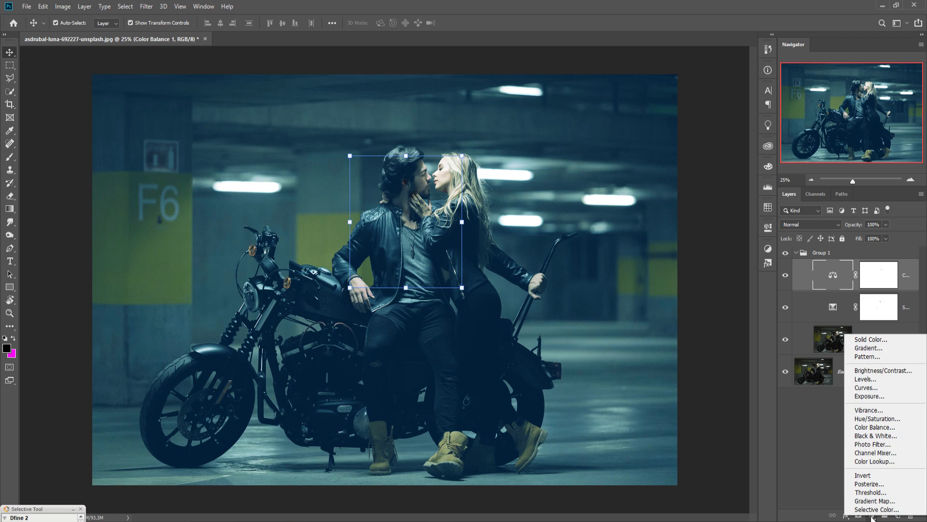
click(865, 388)
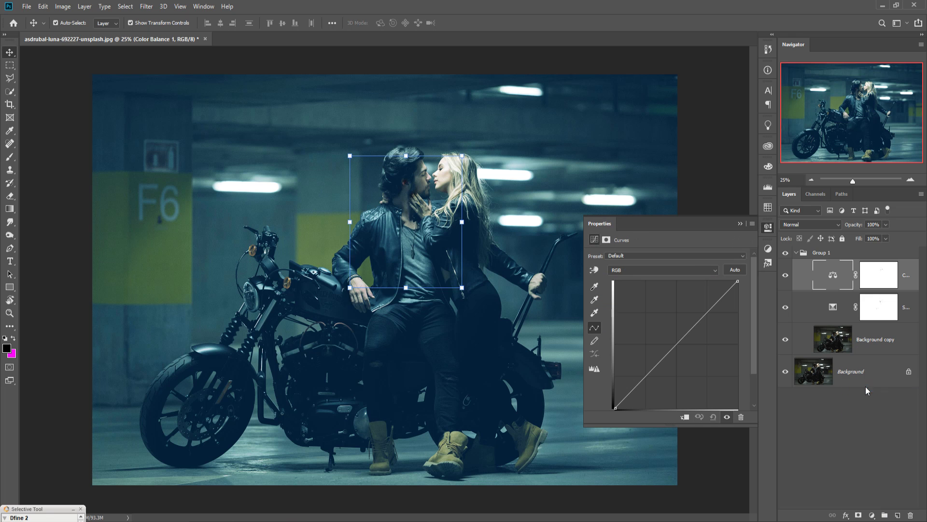
click(680, 344)
drag(685, 348, 711, 359)
click(740, 224)
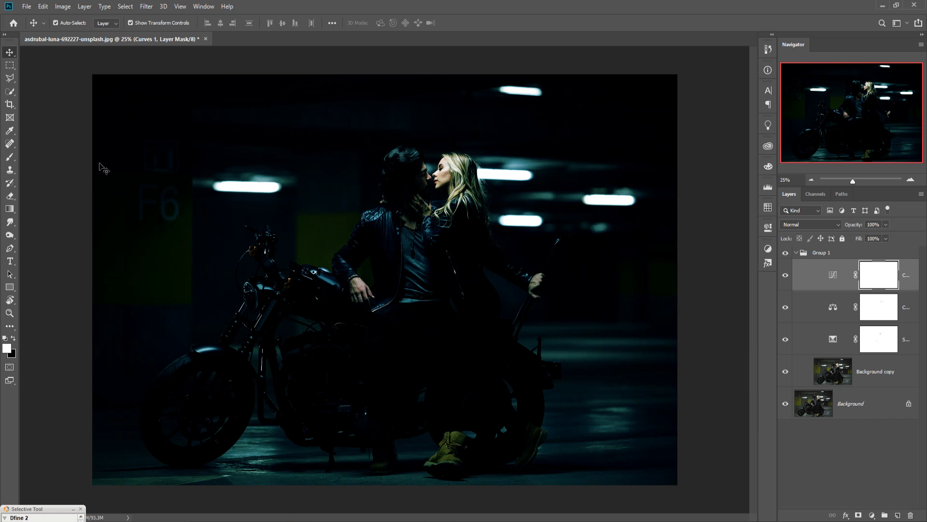
Paint black on the Curves mask with a soft 1200 px brush over the couple and the motorcycle to remove the darkening there.
click(10, 157)
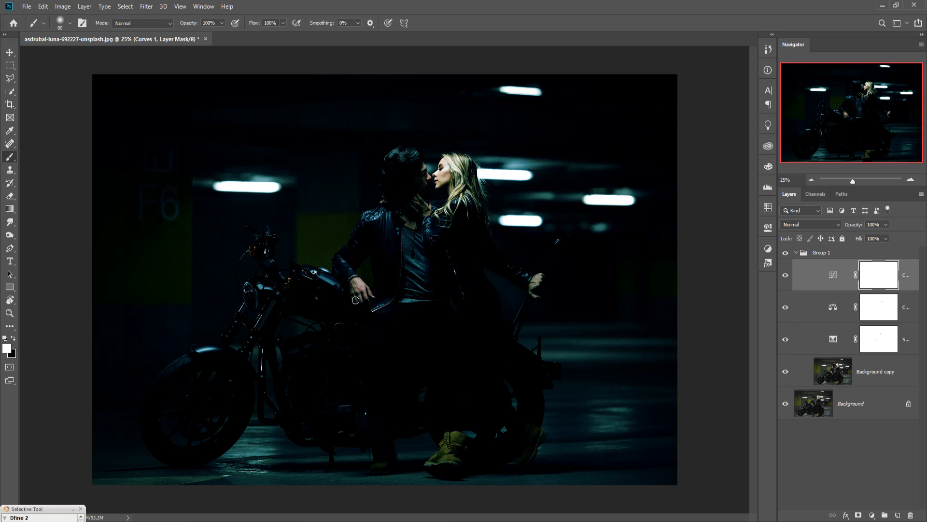
key(bracketright)
key(bracketright)
key(bracketright)
key(bracketright)
key(bracketright)
key(bracketright)
key(bracketright)
key(bracketright)
key(bracketright)
key(bracketright)
key(bracketright)
key(bracketright)
key(bracketright)
key(bracketright)
key(bracketright)
key(bracketright)
key(bracketright)
key(bracketright)
key(bracketleft)
key(bracketright)
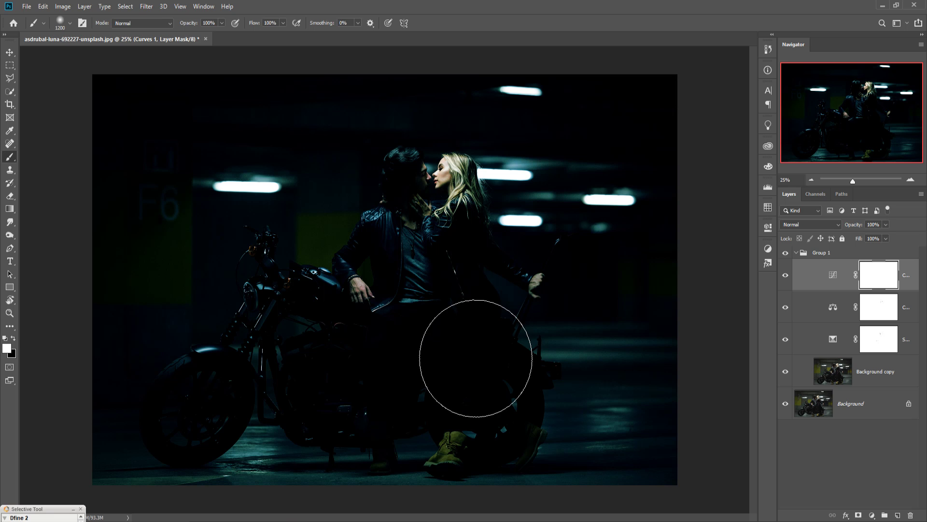
click(14, 340)
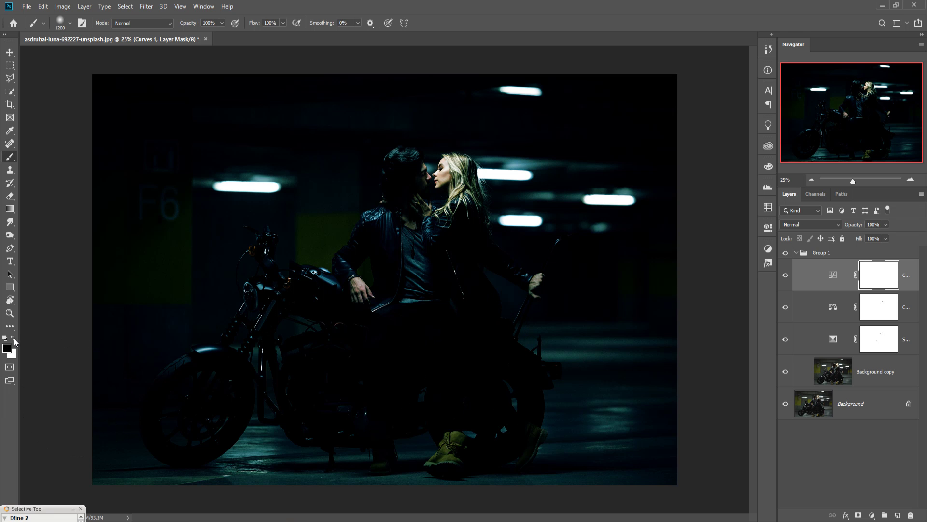
mouse_move(469, 331)
mouse_down()
mouse_move(360, 392)
mouse_move(331, 337)
mouse_up()
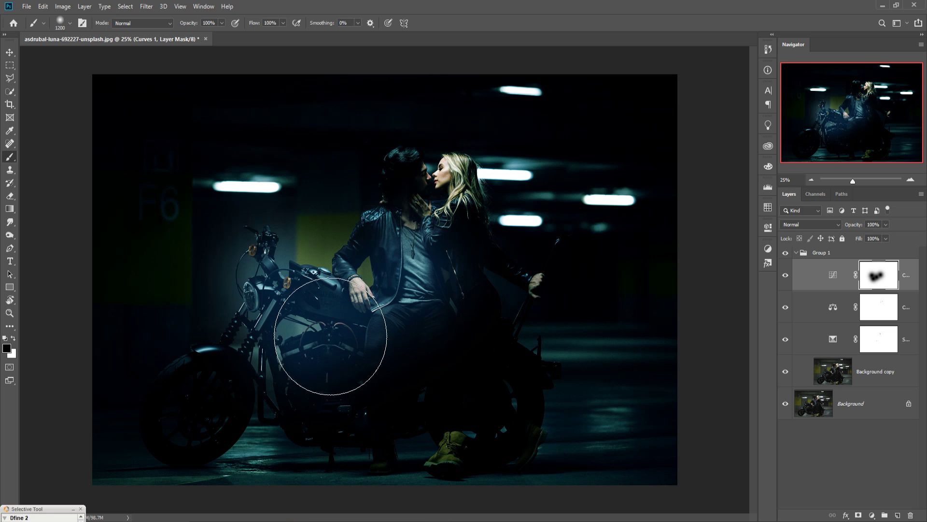
mouse_move(300, 403)
mouse_down()
mouse_move(239, 473)
mouse_move(245, 491)
mouse_move(241, 465)
mouse_move(361, 458)
mouse_move(340, 483)
mouse_move(471, 481)
mouse_move(391, 464)
mouse_move(456, 401)
mouse_move(480, 265)
mouse_move(470, 261)
mouse_move(495, 258)
mouse_move(455, 262)
mouse_move(501, 274)
mouse_move(505, 265)
mouse_move(523, 333)
mouse_move(565, 364)
mouse_up()
mouse_move(572, 420)
mouse_down()
mouse_move(594, 342)
mouse_move(528, 483)
mouse_move(575, 480)
mouse_move(523, 472)
mouse_move(455, 497)
mouse_move(621, 504)
mouse_move(363, 507)
mouse_move(439, 395)
mouse_move(441, 281)
mouse_move(389, 404)
mouse_move(294, 472)
mouse_move(245, 486)
mouse_move(269, 497)
mouse_move(435, 424)
mouse_move(435, 383)
mouse_move(478, 407)
mouse_move(497, 404)
mouse_move(478, 430)
mouse_move(507, 392)
mouse_move(452, 414)
mouse_move(456, 424)
mouse_move(444, 393)
mouse_up()
Lower the opacity of the Curves adjustment layer to 40%.
click(10, 52)
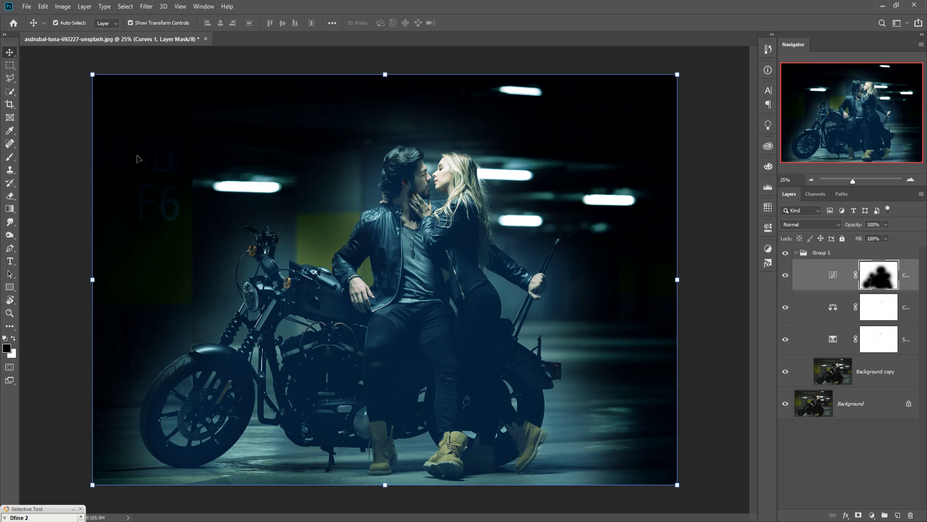
click(886, 225)
drag(877, 236, 865, 236)
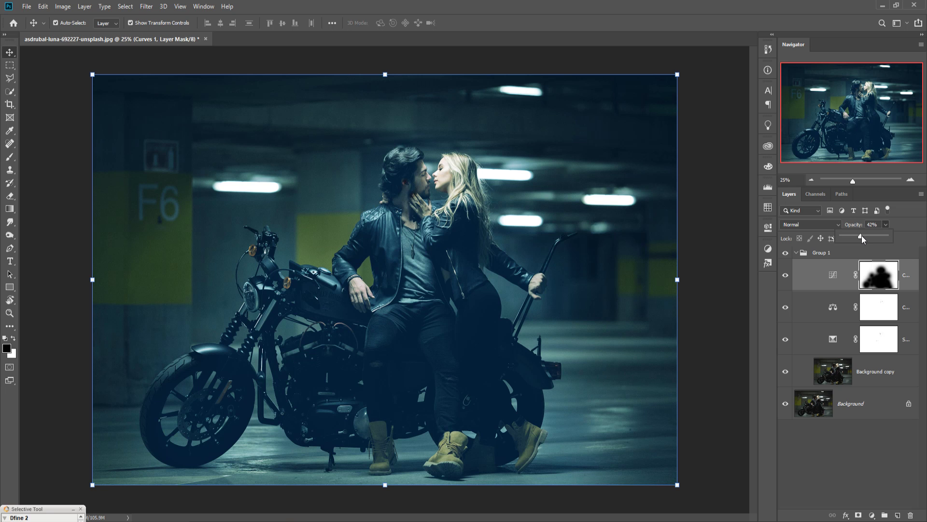
drag(861, 236, 863, 237)
click(348, 267)
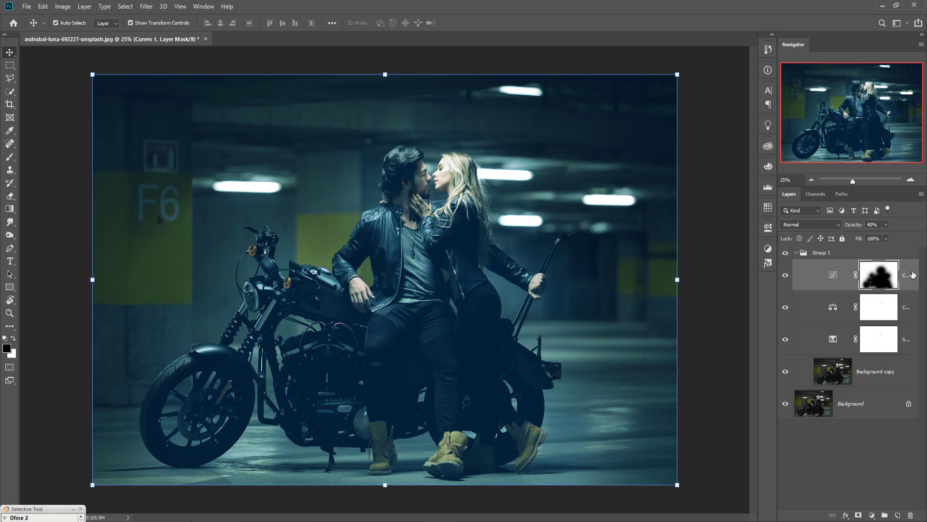
Add a Hue/Saturation adjustment layer above Curves and target its Cyans by sampling the man's jacket in the image.
key(ctrl+2)
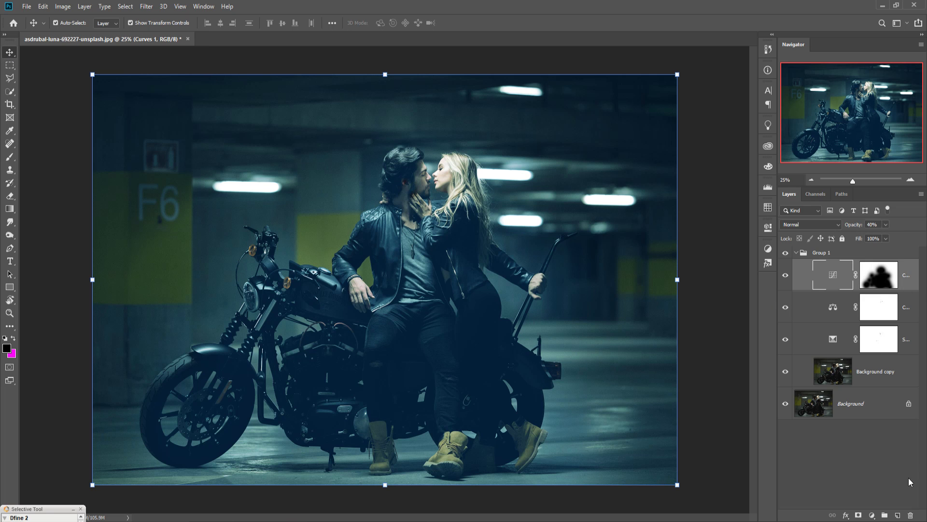
click(872, 515)
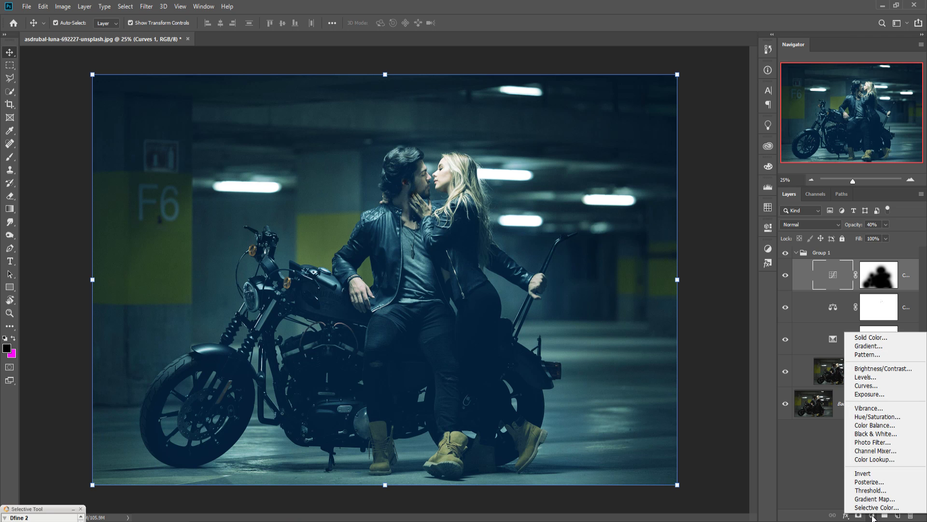
click(876, 417)
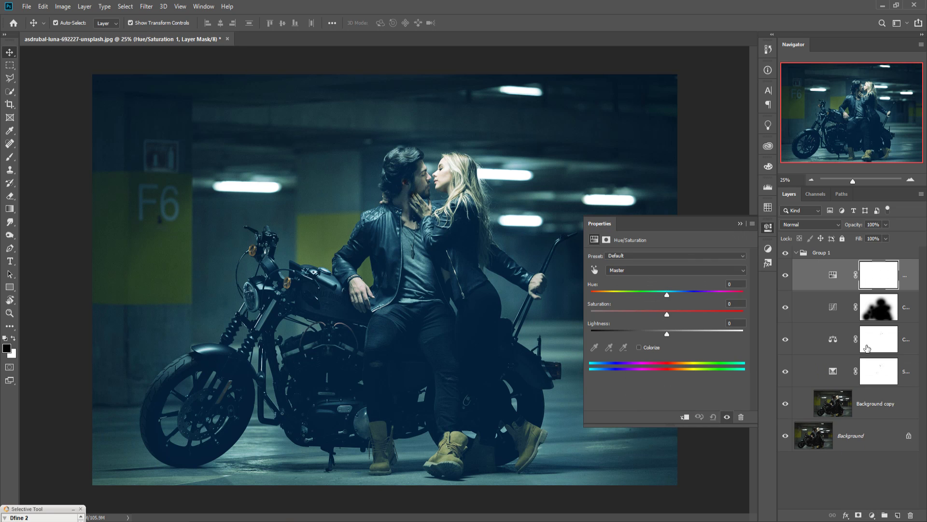
click(595, 273)
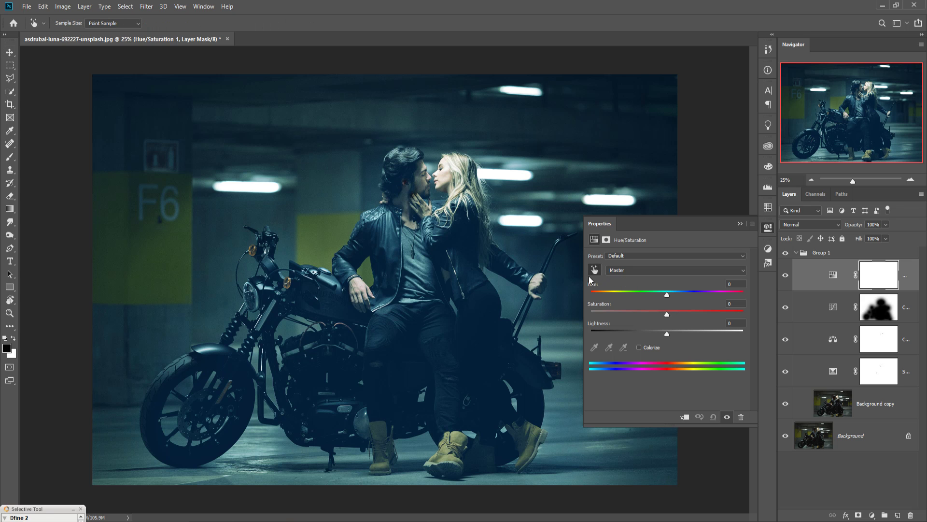
click(395, 248)
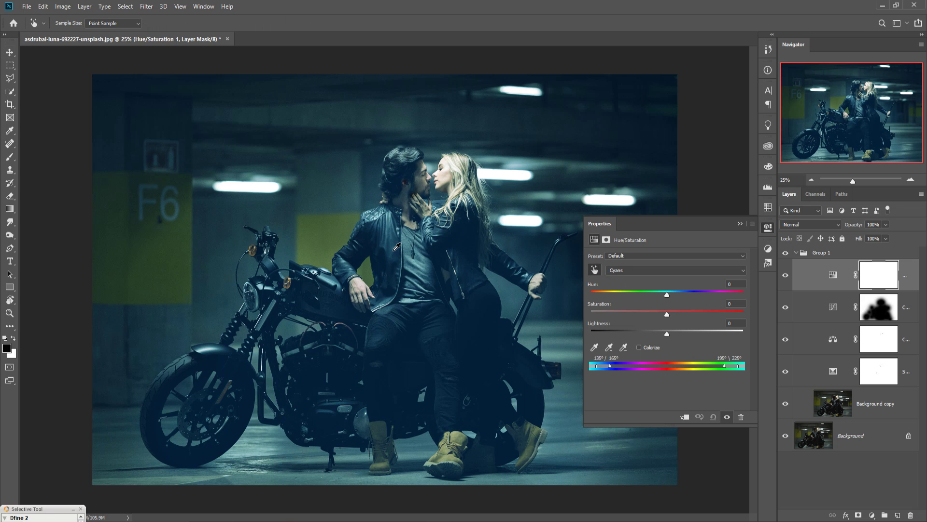
Set the Cyans in Hue/Saturation to Hue +11, Saturation +25 and Lightness -8.
mouse_move(397, 247)
mouse_down()
mouse_move(389, 246)
mouse_move(408, 244)
mouse_up()
drag(667, 332, 667, 333)
drag(661, 333, 661, 332)
mouse_move(396, 239)
mouse_down()
mouse_move(387, 230)
mouse_move(397, 229)
mouse_up()
drag(668, 295, 675, 297)
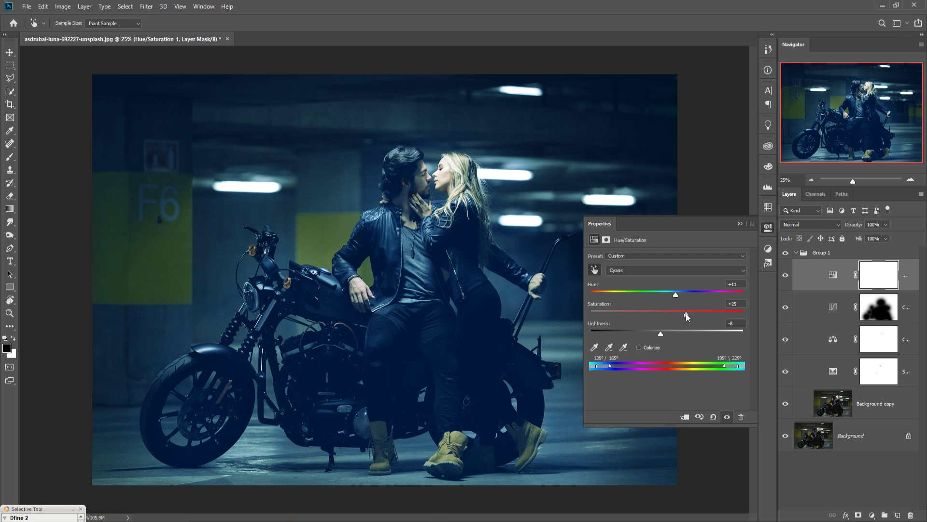
Try different Cyans hue and saturation values, settling on Hue +9 and Saturation +28.
drag(676, 295, 670, 297)
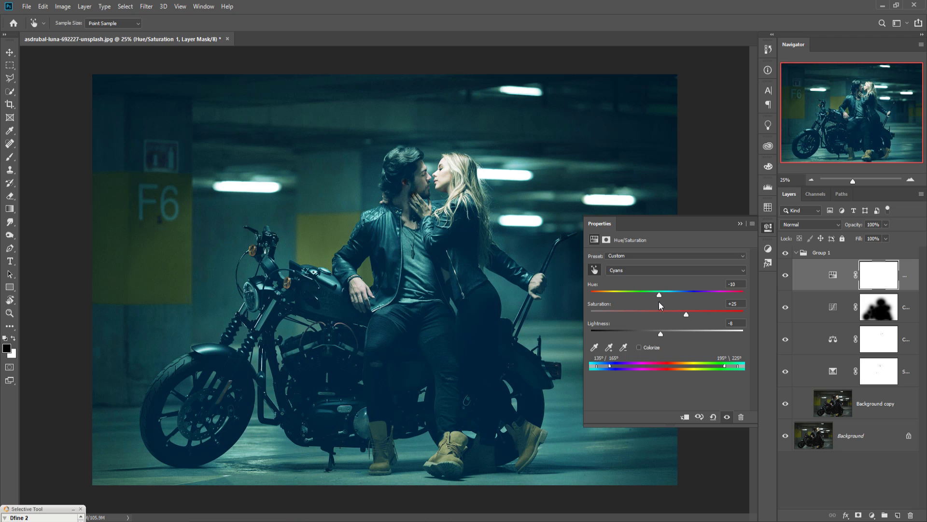
drag(691, 316, 693, 317)
drag(659, 296, 667, 294)
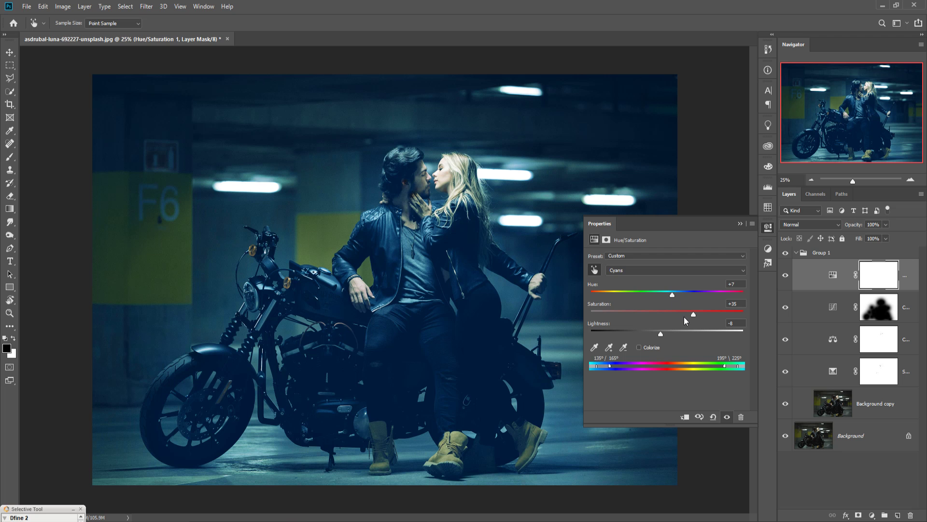
drag(694, 315, 679, 296)
drag(688, 314, 689, 314)
Widen the falloff of the Cyans color range on both sides, from 73° to about 250°, and close the adjustment settings.
drag(609, 366, 624, 367)
drag(717, 366, 697, 368)
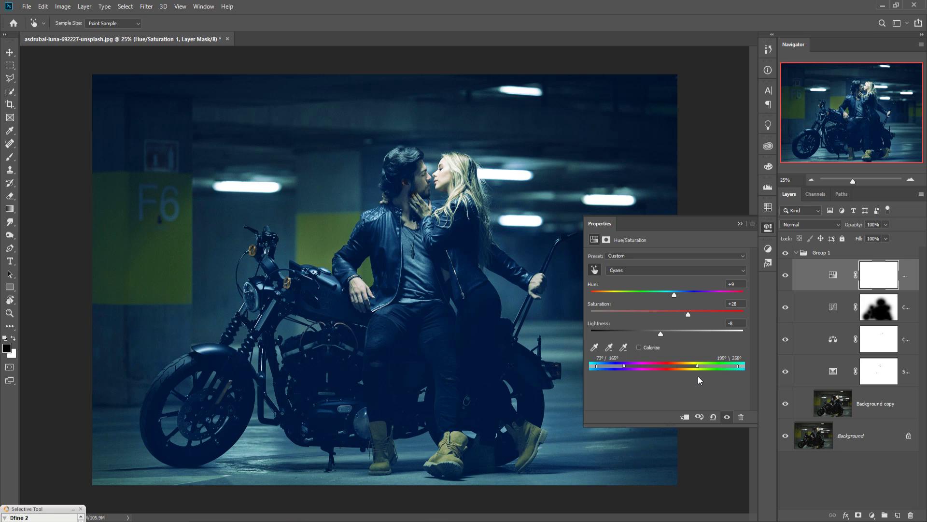
click(739, 224)
Add a linear Gradient Fill layer with the Neutral Density Light 2 preset above Hue/Saturation and set its blend mode to Color Dodge.
click(823, 282)
key(v)
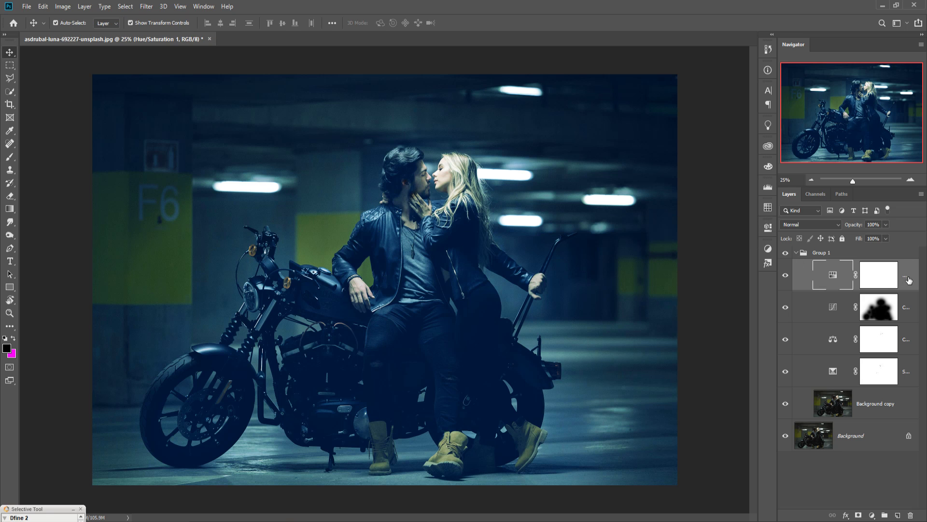
click(872, 516)
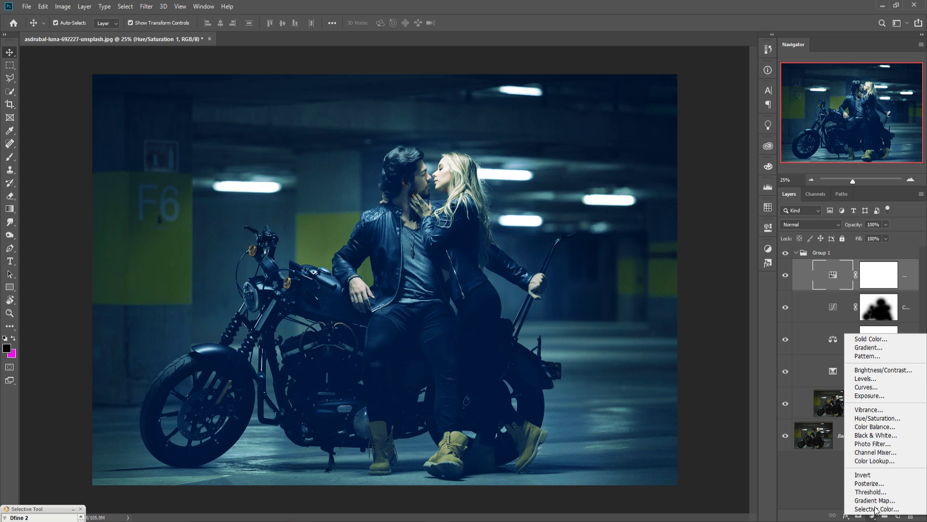
click(871, 350)
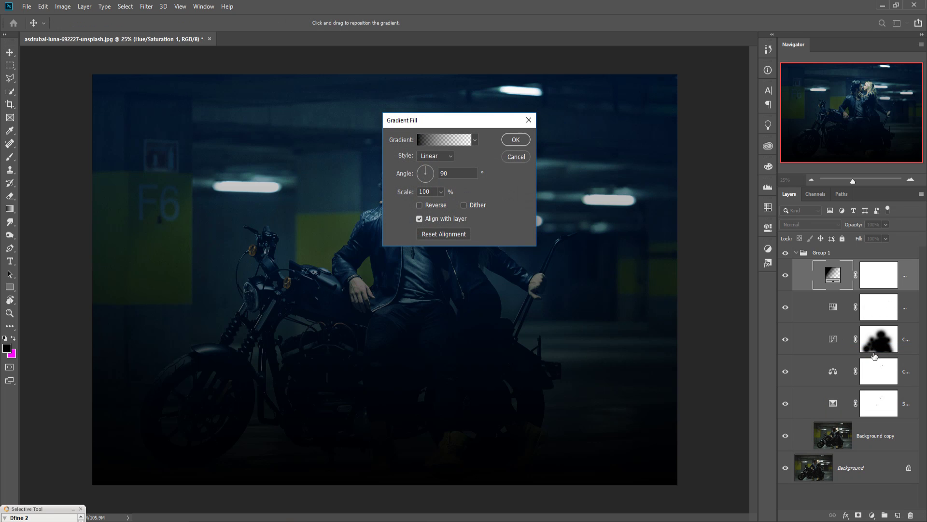
drag(449, 121, 541, 136)
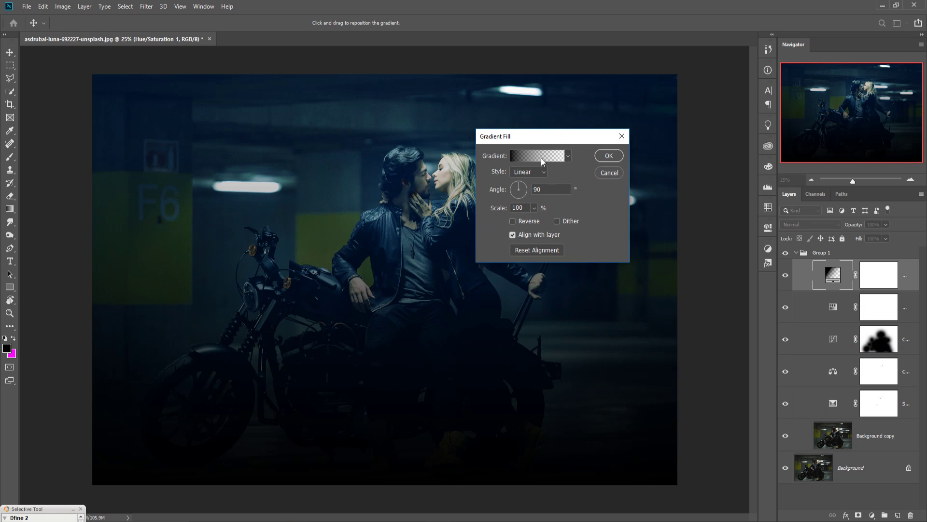
click(541, 156)
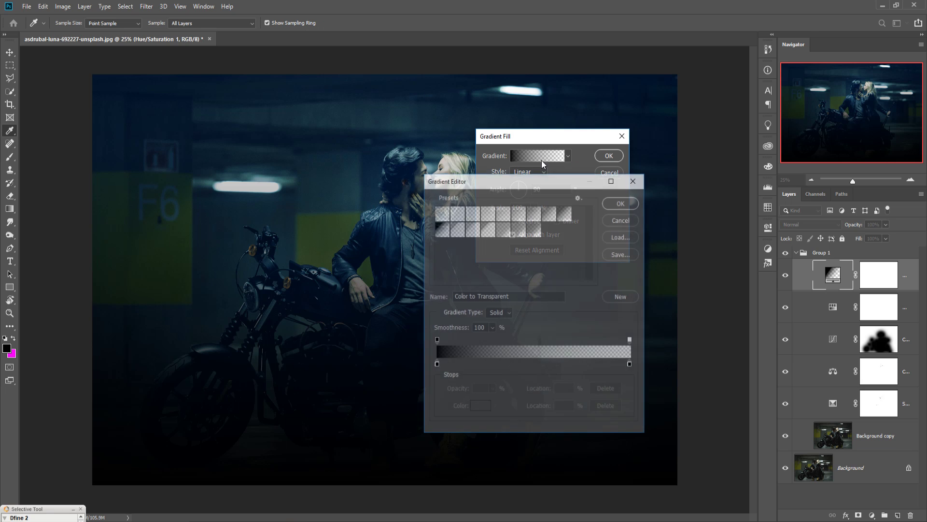
click(472, 229)
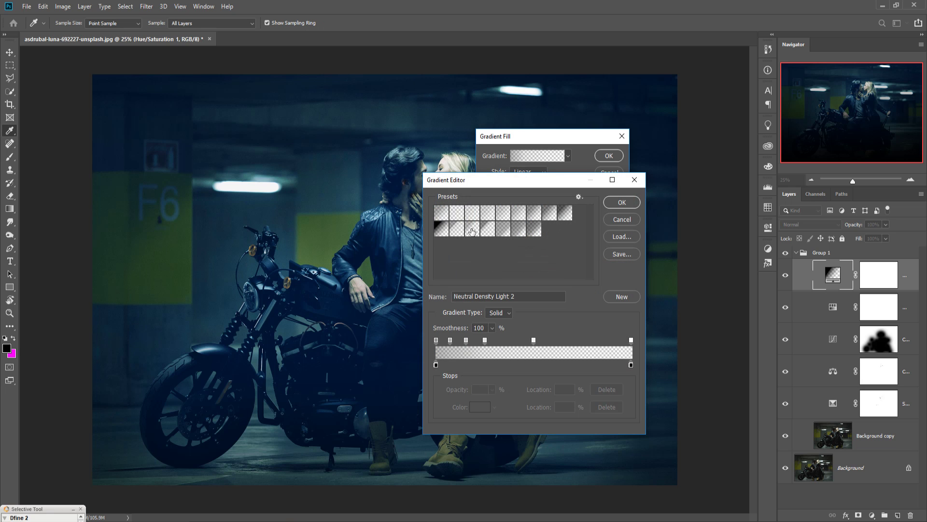
click(613, 202)
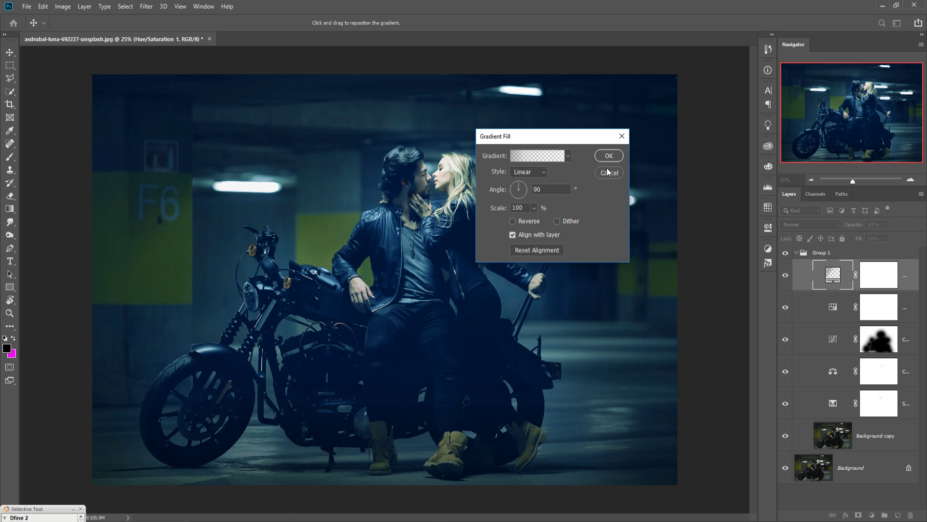
click(609, 156)
click(822, 224)
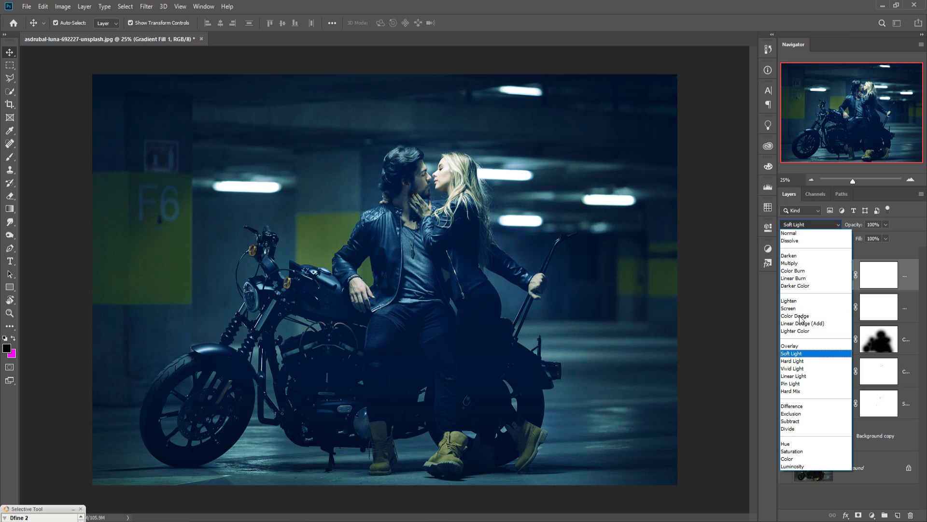
click(800, 320)
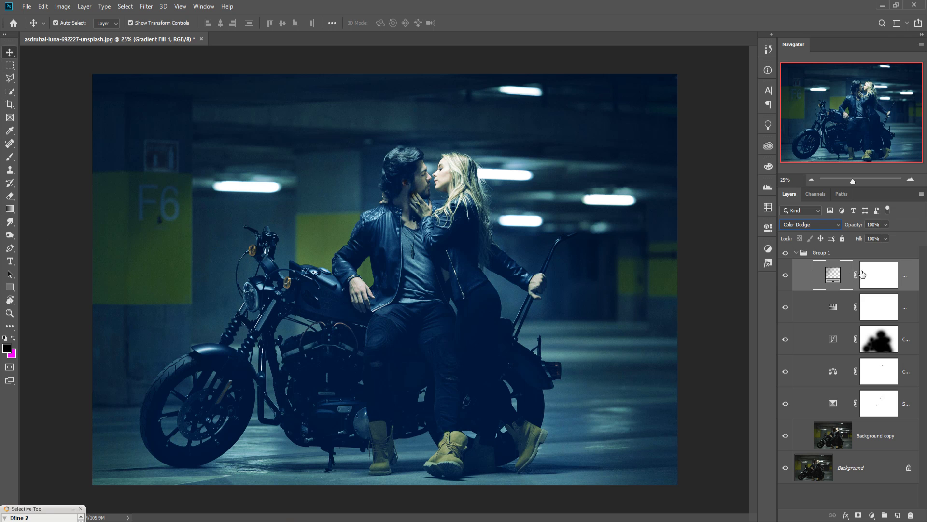
Collapse Group 1 and toggle its visibility repeatedly to compare the teal-blue grade with the original photo.
click(796, 253)
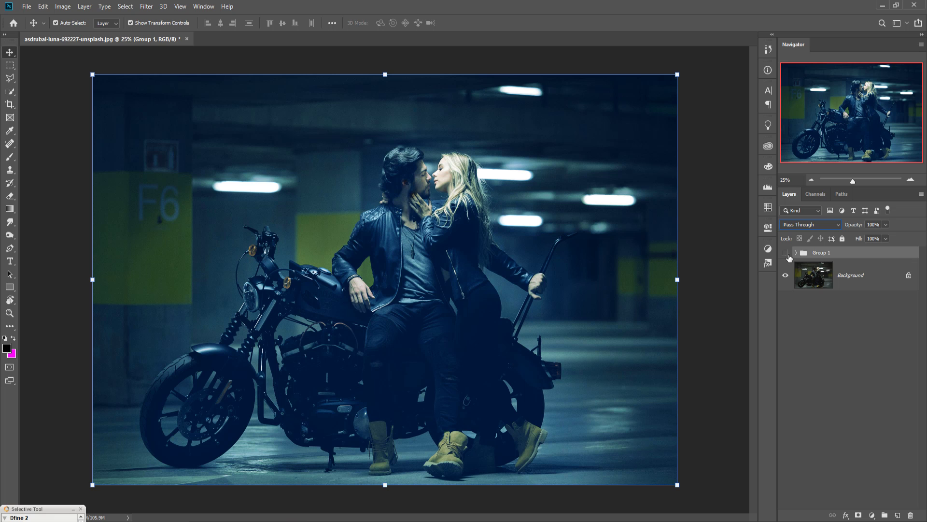
click(789, 256)
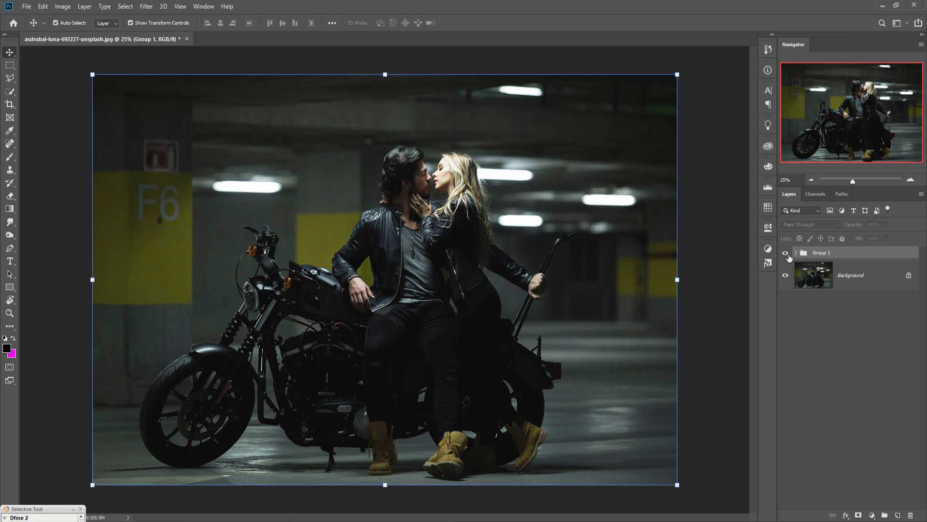
click(787, 253)
click(788, 254)
click(788, 254)
click(787, 254)
click(787, 253)
click(786, 253)
click(787, 254)
click(787, 255)
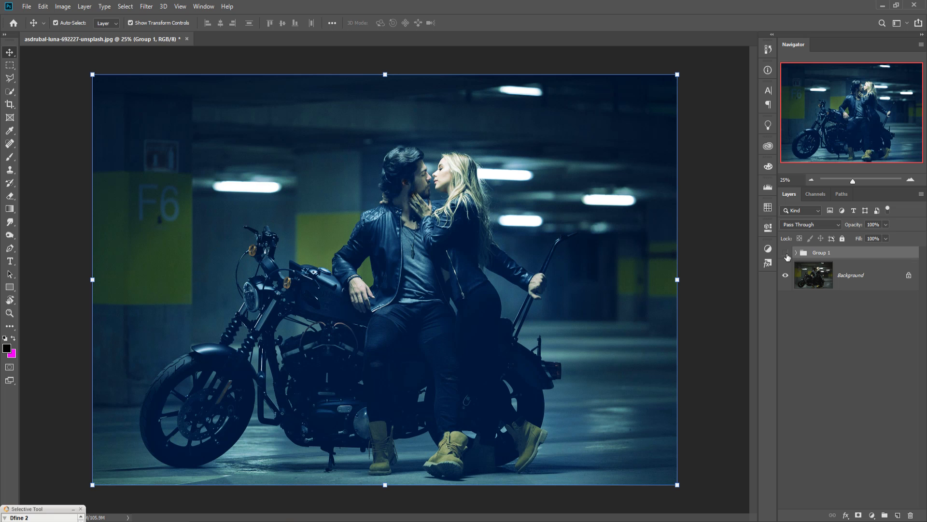
click(787, 255)
click(786, 253)
click(786, 253)
click(786, 253)
Expand Group 1 and add a Photo Filter adjustment layer above the Gradient Fill layer.
click(796, 252)
click(908, 290)
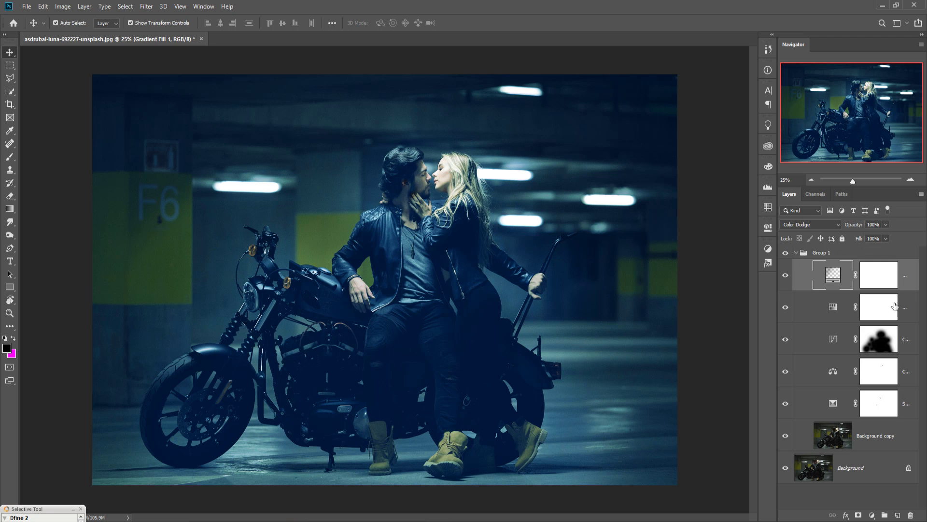
click(874, 516)
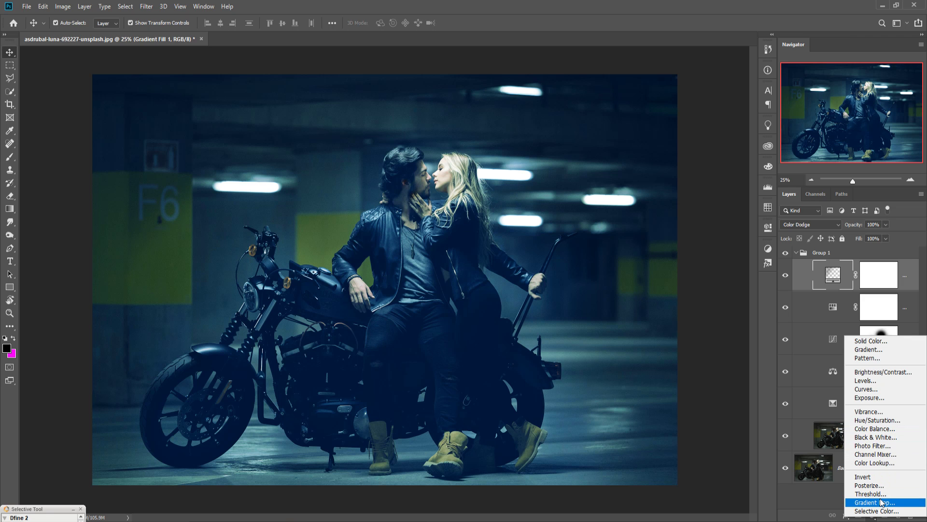
click(880, 444)
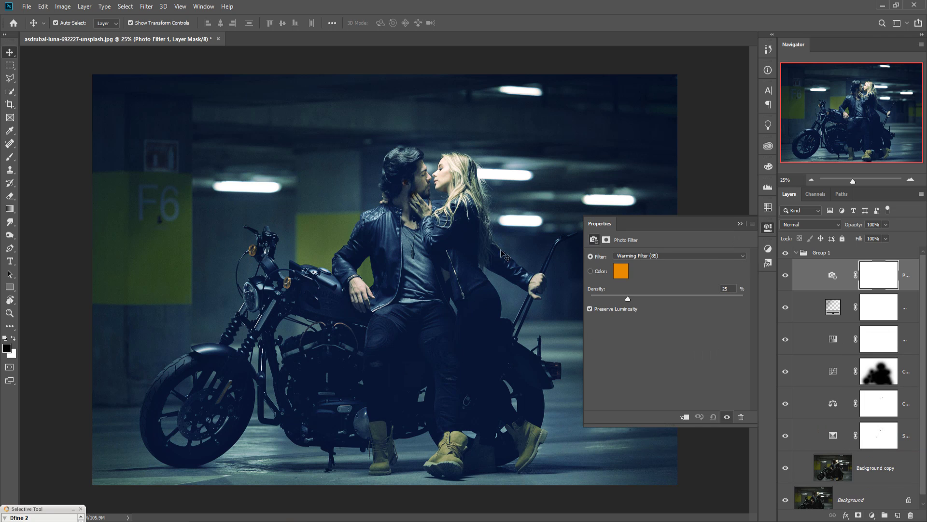
Give the Photo Filter a custom beige-grey color, #b6aea3, and close the adjustment settings.
click(623, 272)
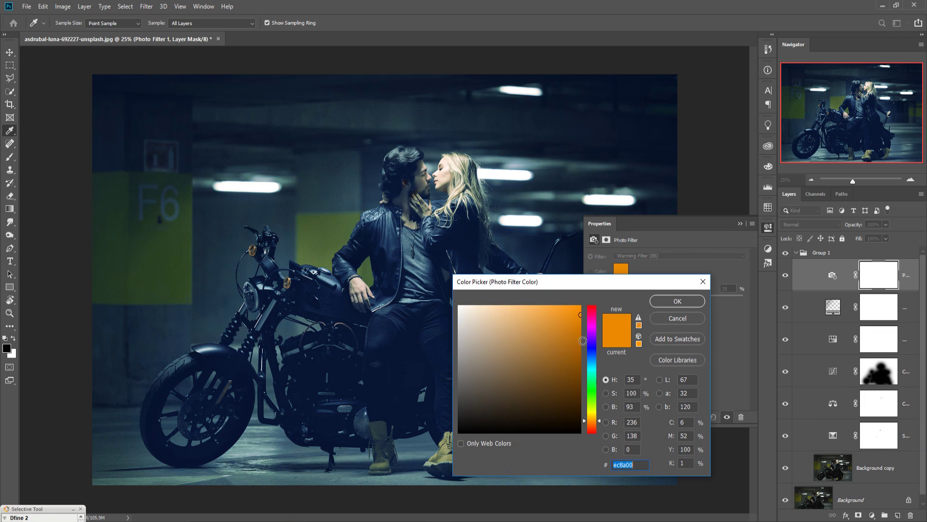
click(477, 341)
click(491, 374)
click(483, 352)
click(471, 340)
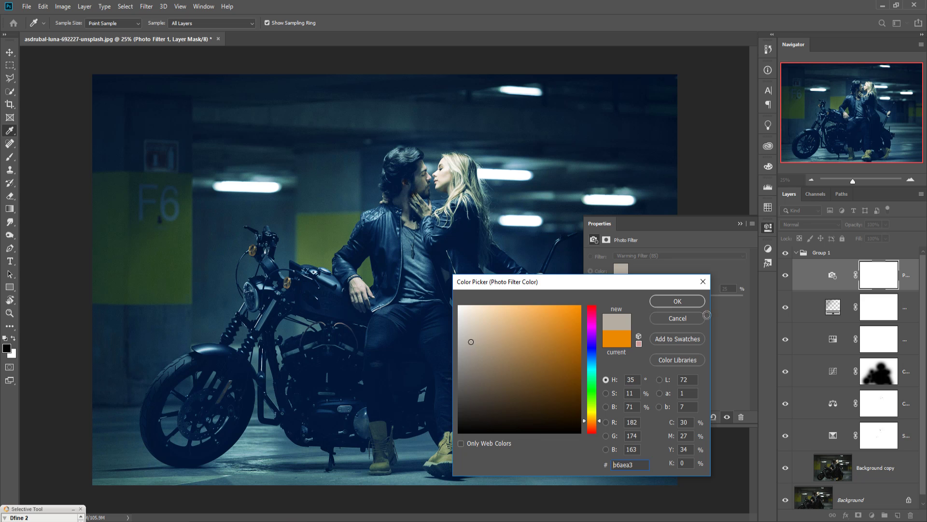
click(677, 301)
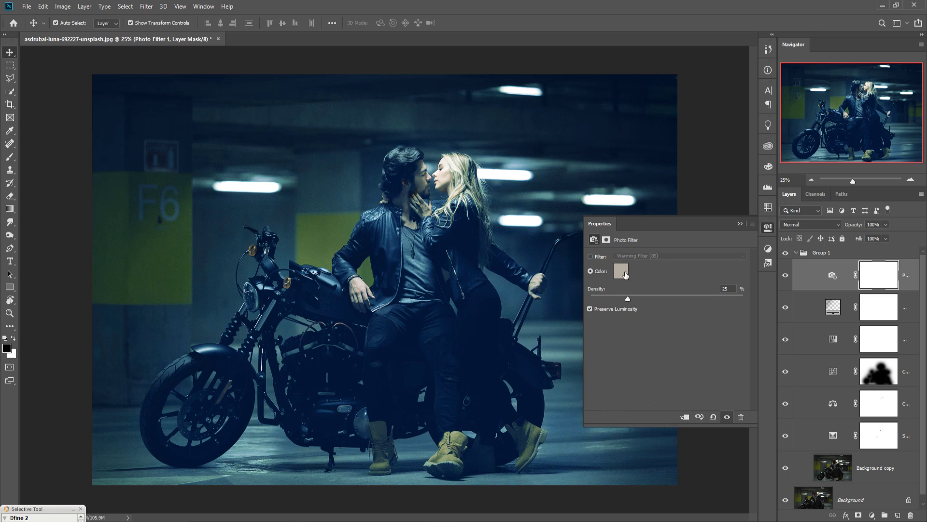
click(739, 225)
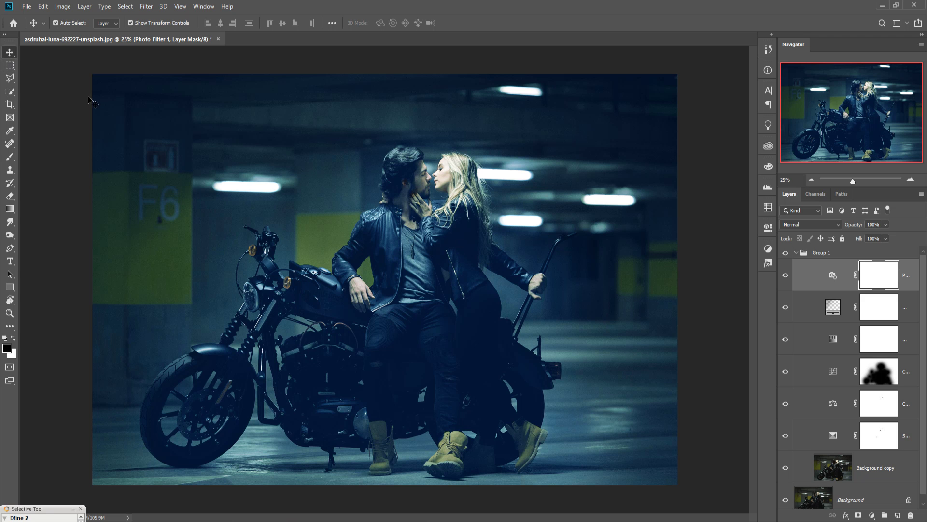
click(914, 280)
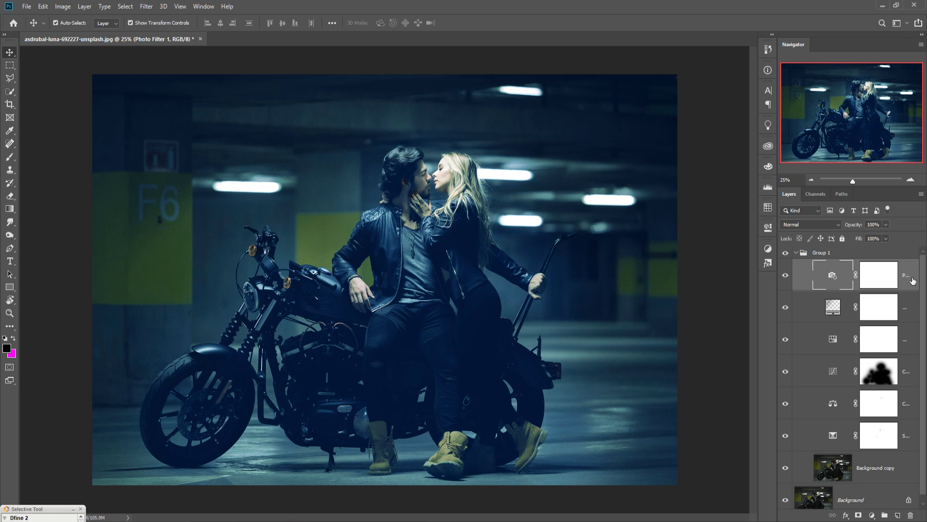
Collapse Group 1 and hide it, leaving only the Background layer visible.
click(786, 253)
click(786, 252)
click(801, 253)
click(796, 252)
click(786, 275)
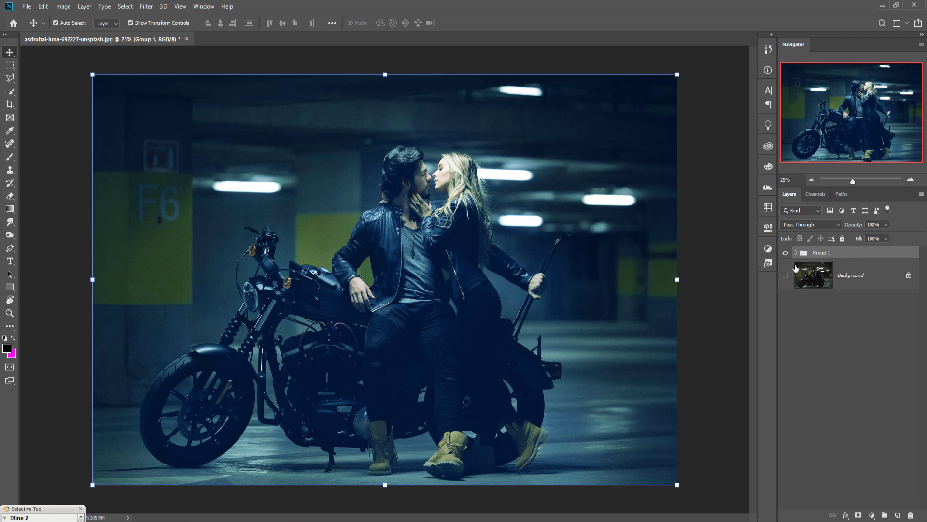
click(785, 253)
click(785, 274)
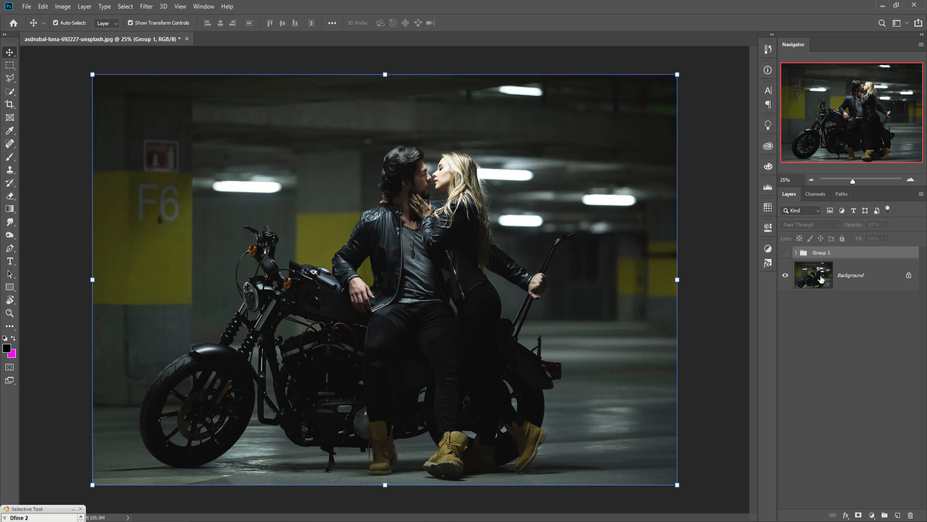
Duplicate the Background layer and add a Selective Color adjustment layer above the copy.
right_click(833, 276)
click(860, 292)
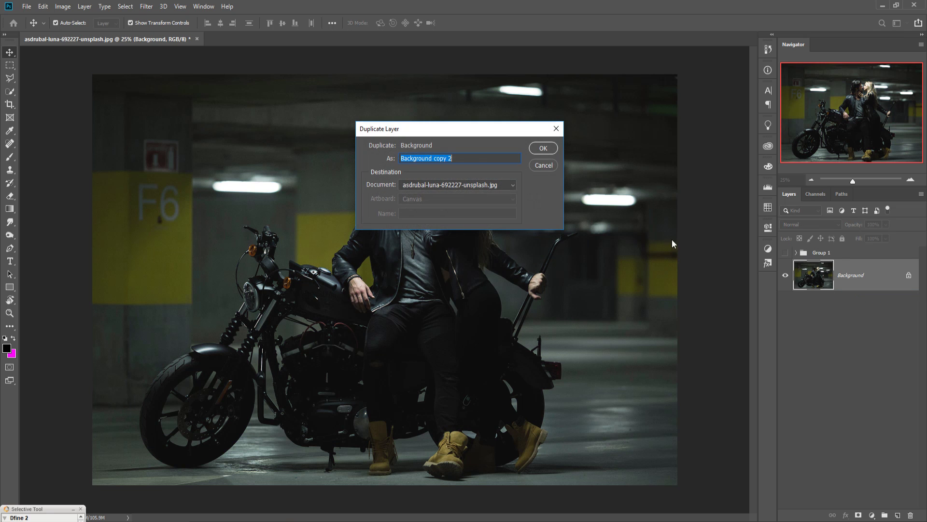
click(544, 148)
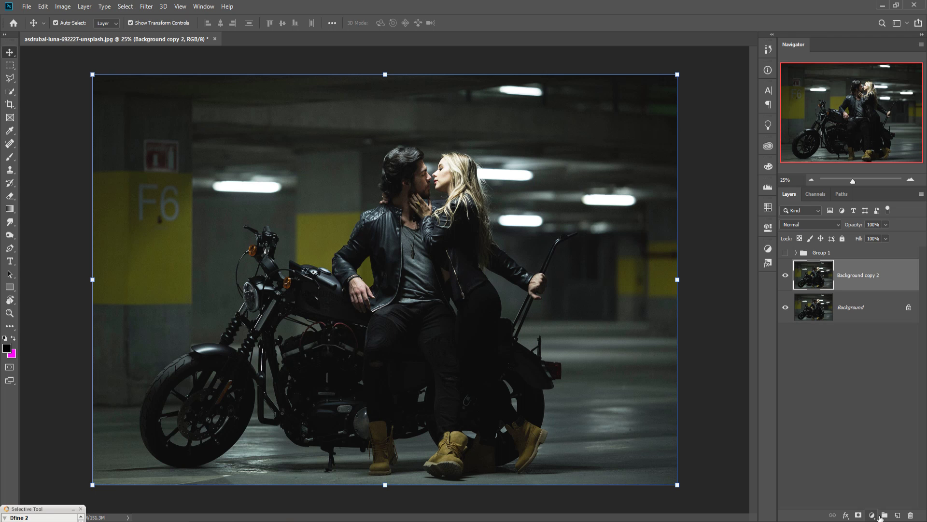
click(877, 516)
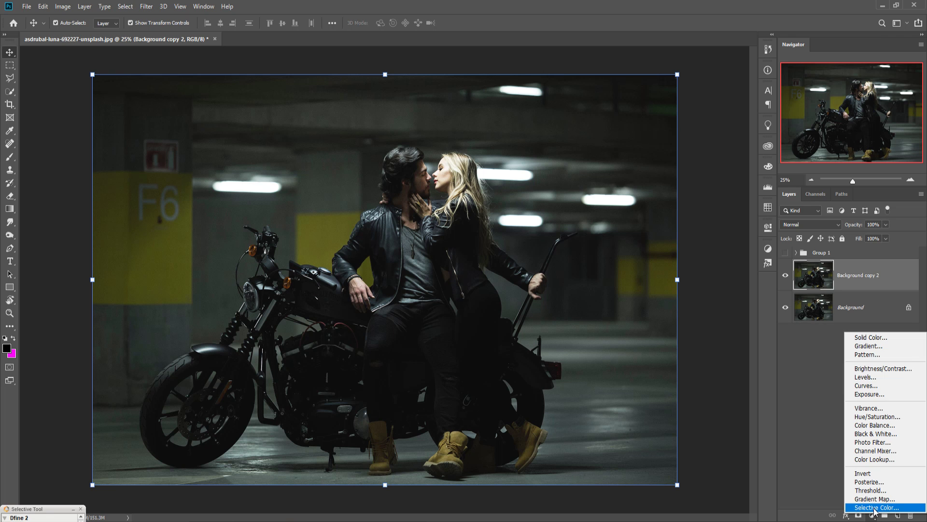
click(875, 507)
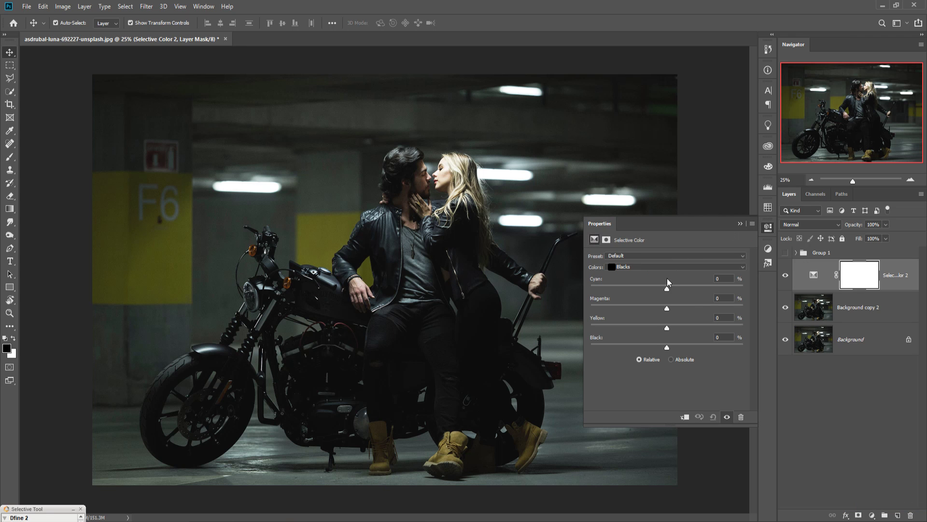
Set the Neutrals in Selective Color to Cyan -45, Magenta -30 and Yellow +20, lower Black slightly, and close the settings.
click(667, 267)
click(643, 332)
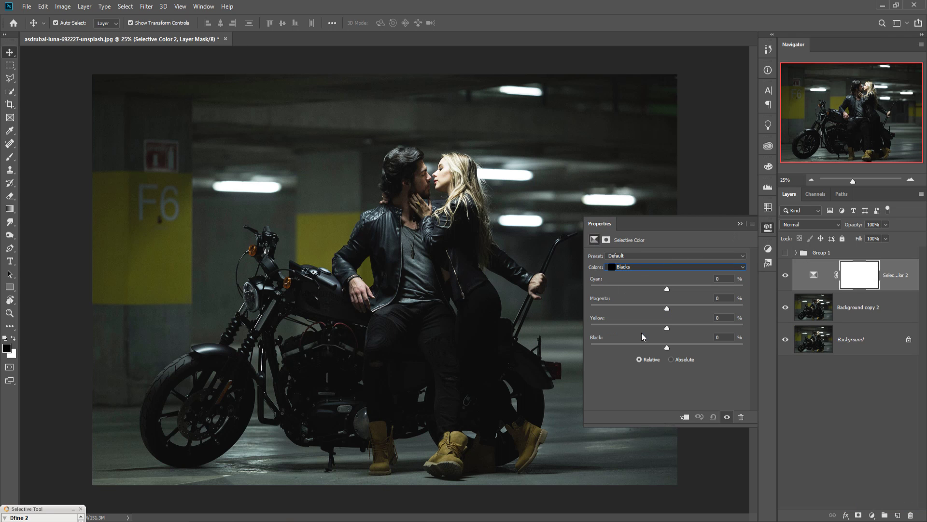
drag(667, 287, 640, 287)
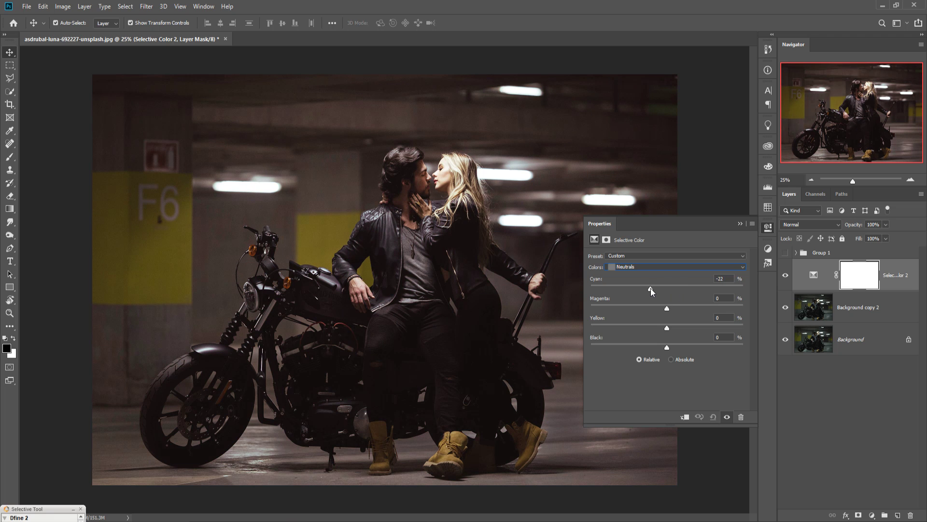
mouse_move(666, 308)
mouse_down()
mouse_move(678, 307)
mouse_move(655, 309)
mouse_up()
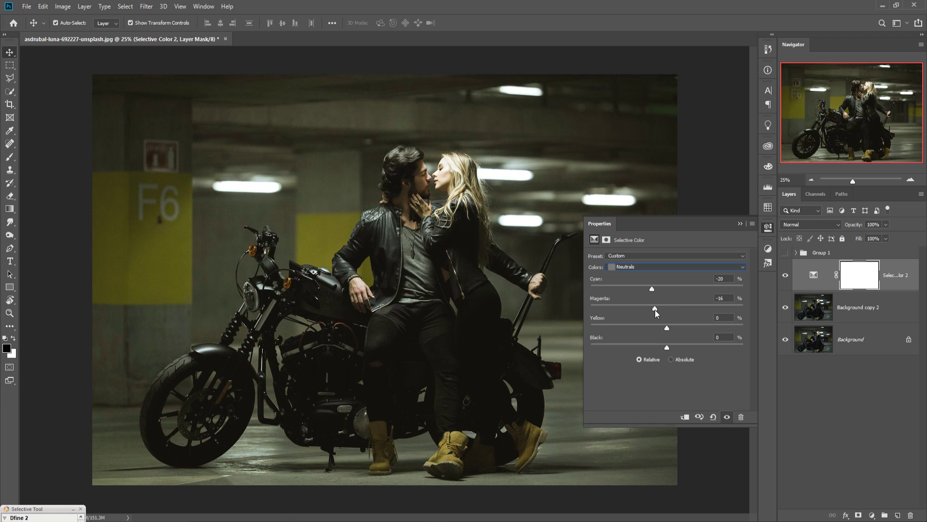
mouse_move(667, 347)
mouse_down()
mouse_move(649, 349)
mouse_move(677, 345)
mouse_move(662, 346)
mouse_up()
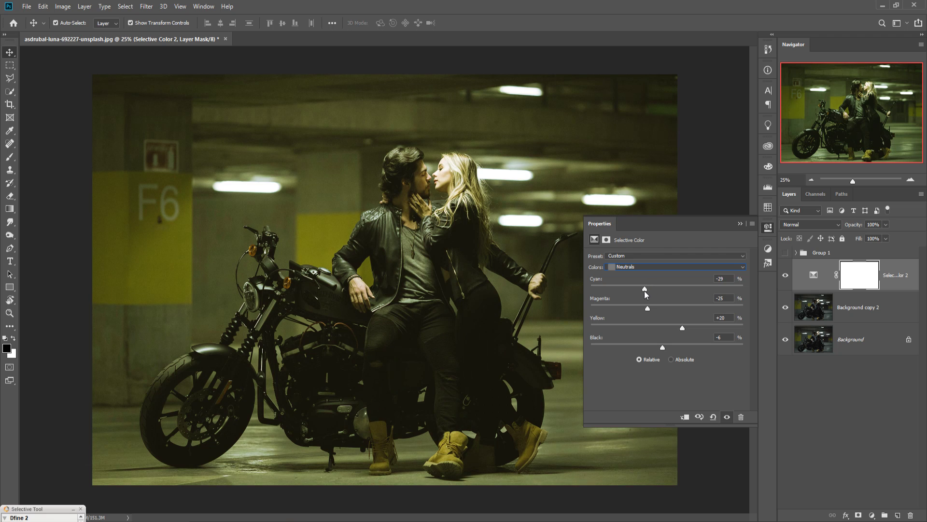
drag(632, 292, 622, 294)
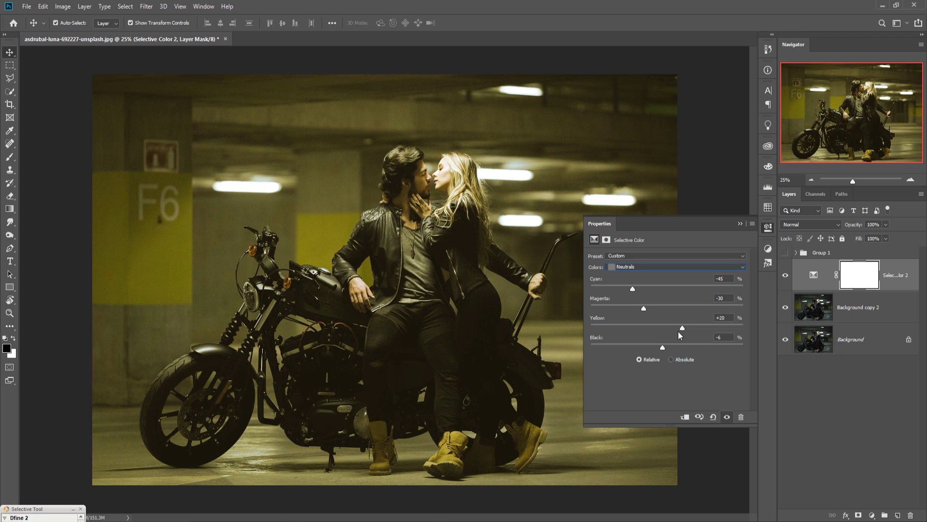
drag(662, 348, 659, 348)
click(740, 224)
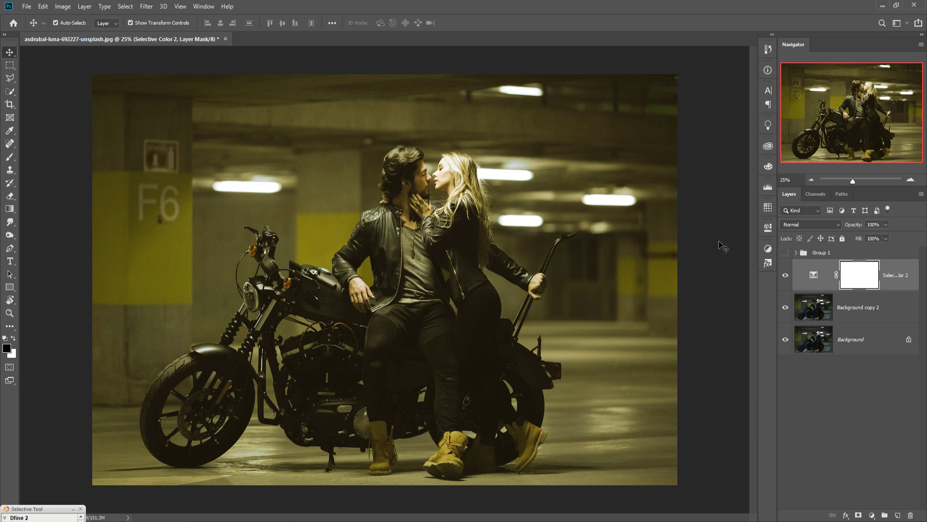
Add a Photo Filter adjustment layer above the new Selective Color layer.
click(901, 285)
click(872, 515)
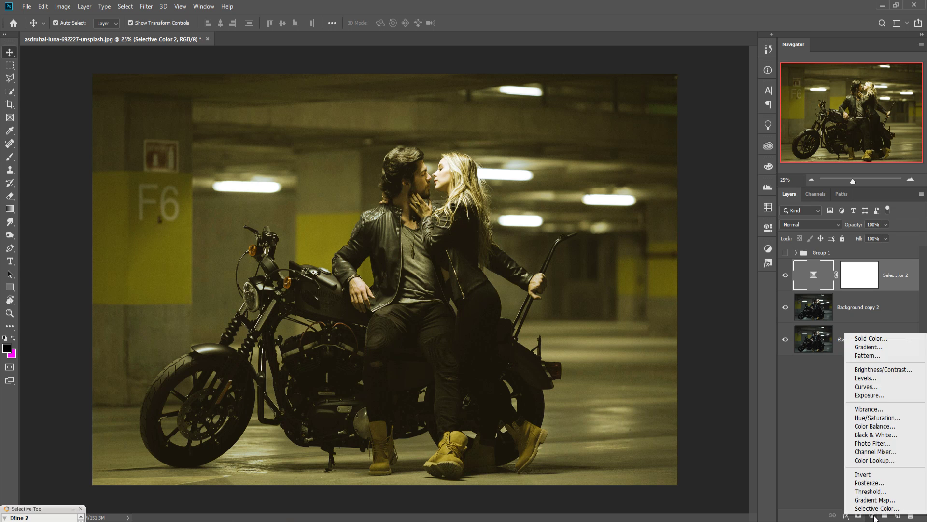
click(880, 445)
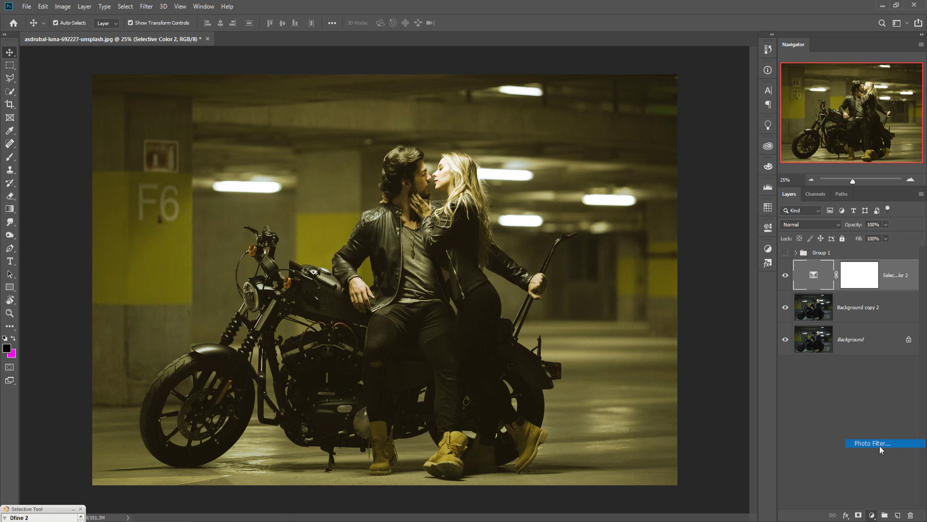
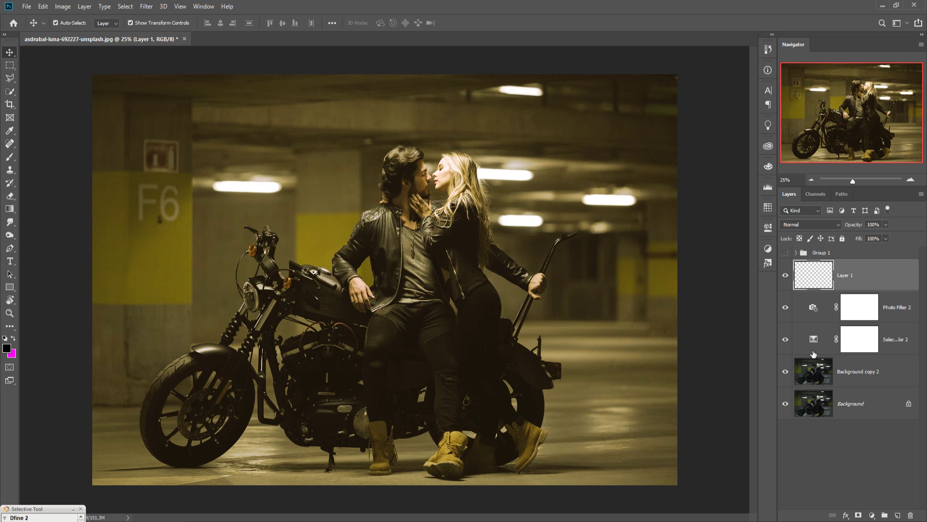
Set the Brush colour to near-white (#fdfbfb) and paint one soft glow over the couple on Layer 1.
click(9, 157)
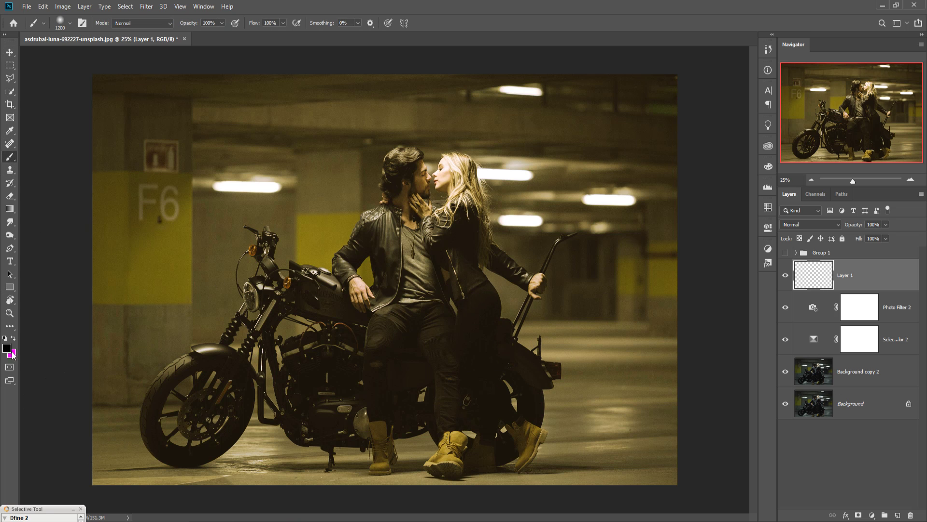
click(7, 348)
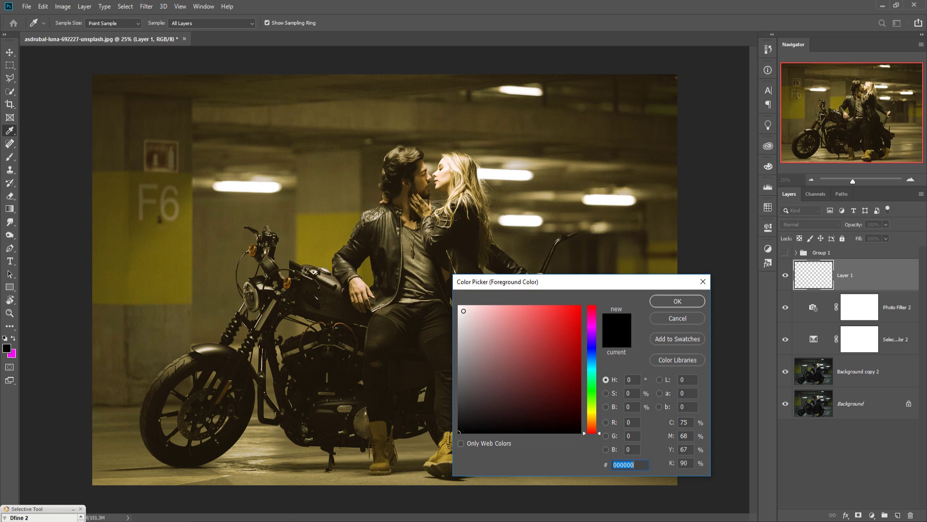
click(460, 306)
click(676, 302)
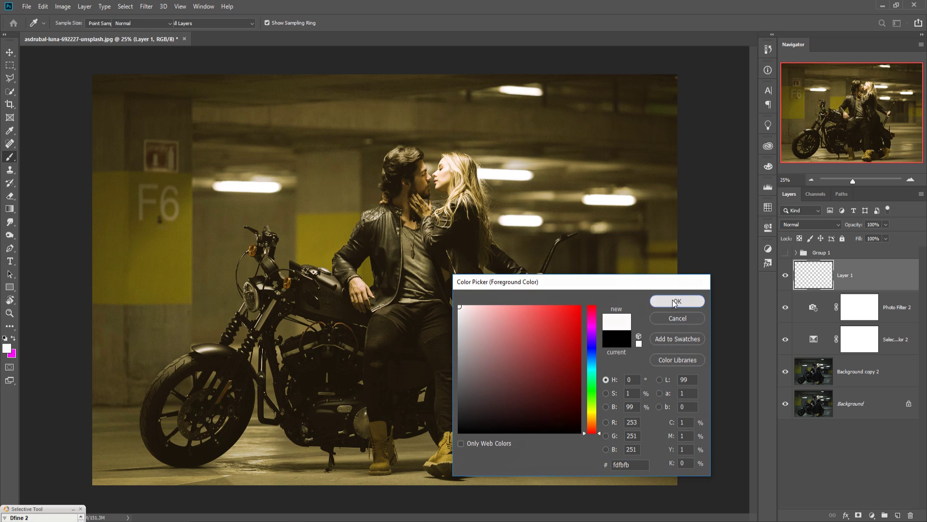
click(416, 258)
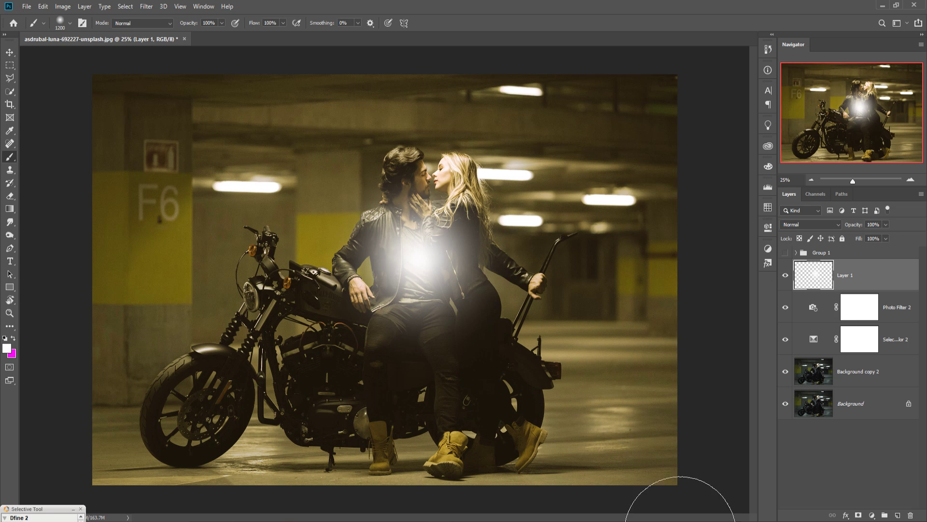
Set the foreground colour to a warm yellow (#fede03) for the Brush.
click(7, 347)
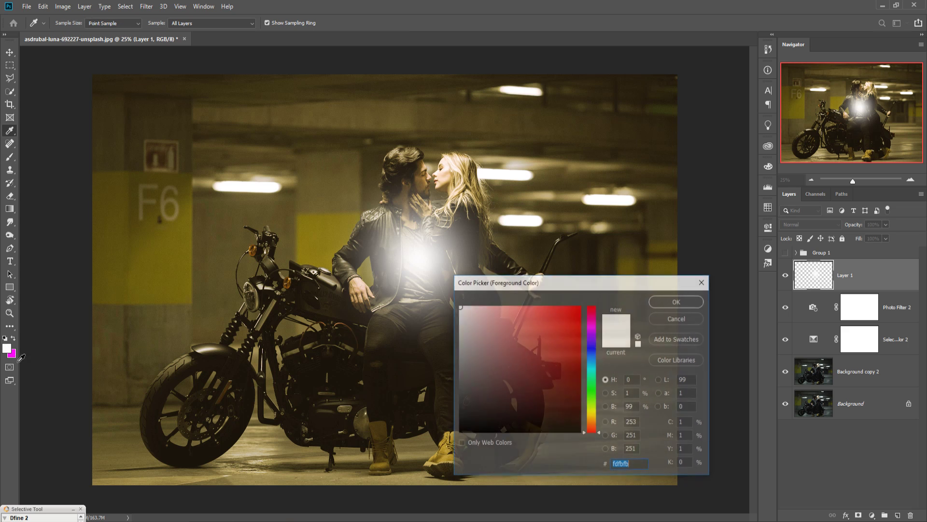
click(594, 413)
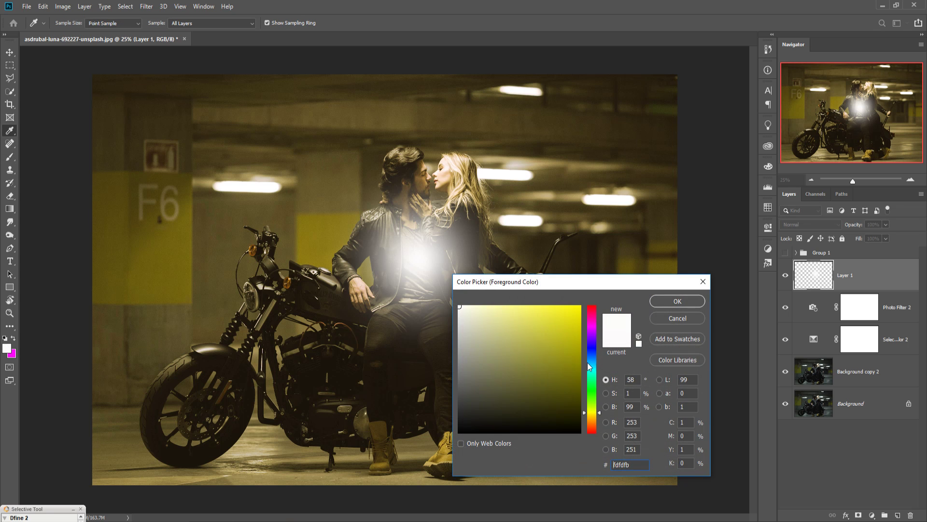
click(582, 308)
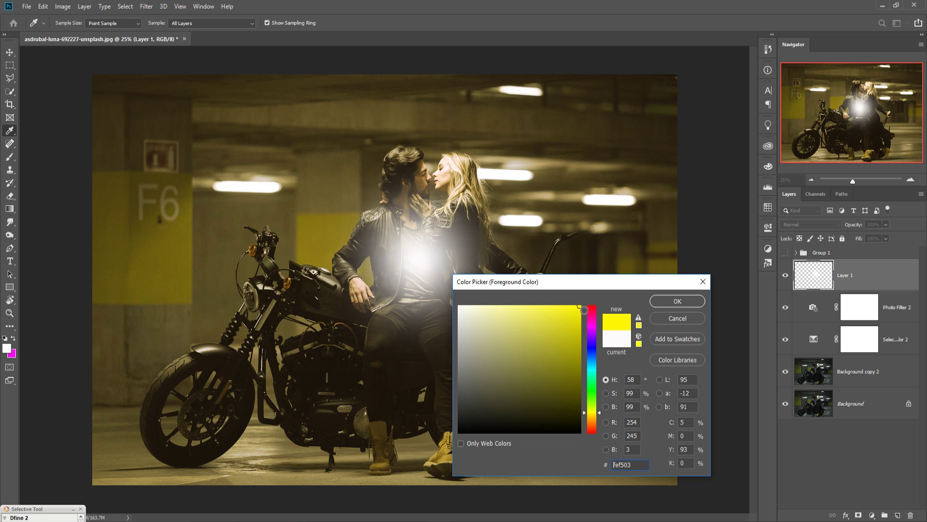
click(593, 414)
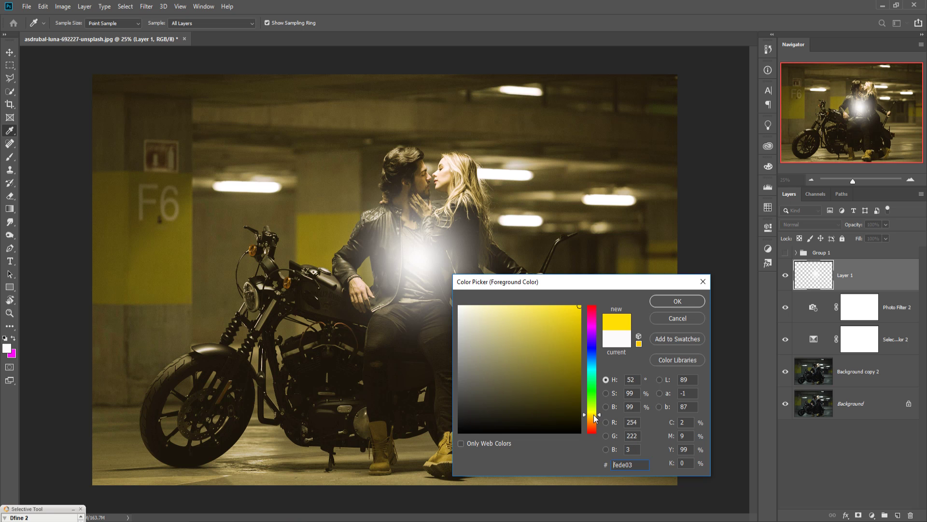
click(664, 301)
key(b)
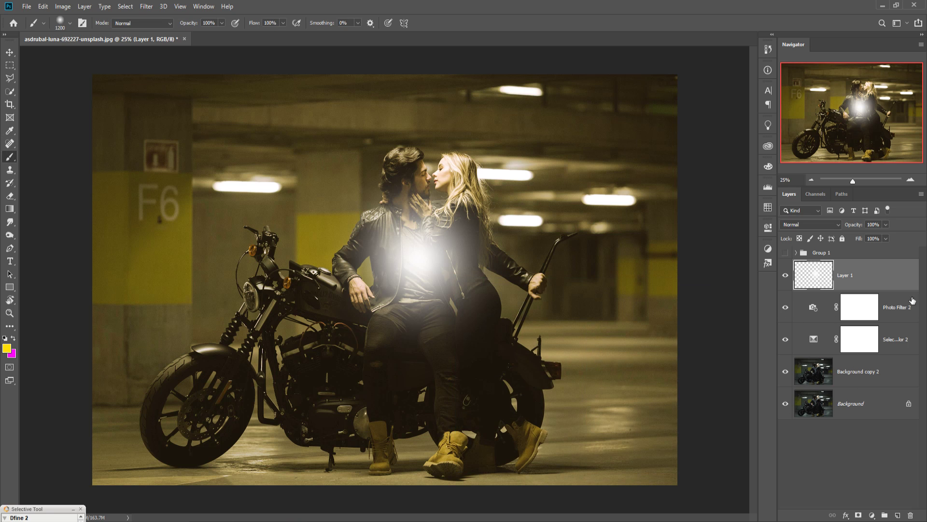
Add a new layer between Photo Filter 2 and Layer 1 and paint a soft yellow glow directly behind the white one.
click(896, 321)
key(d)
click(897, 515)
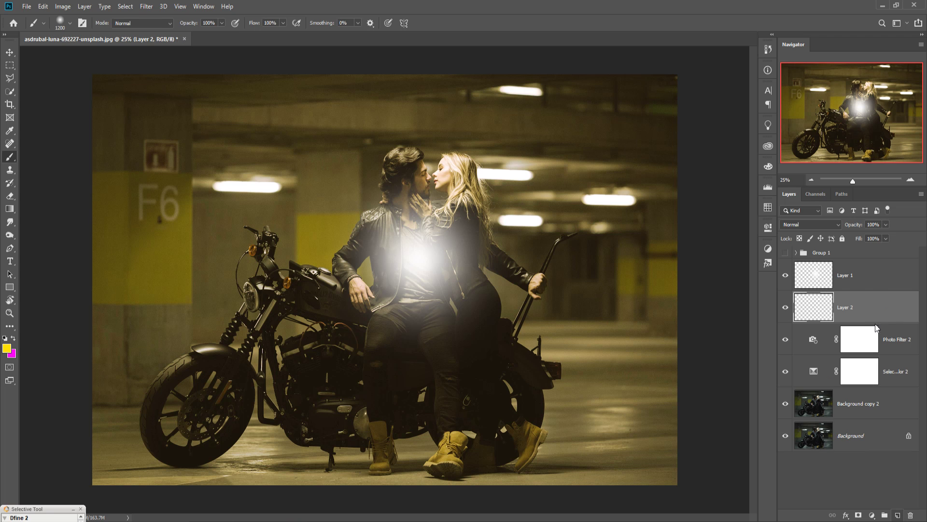
click(416, 258)
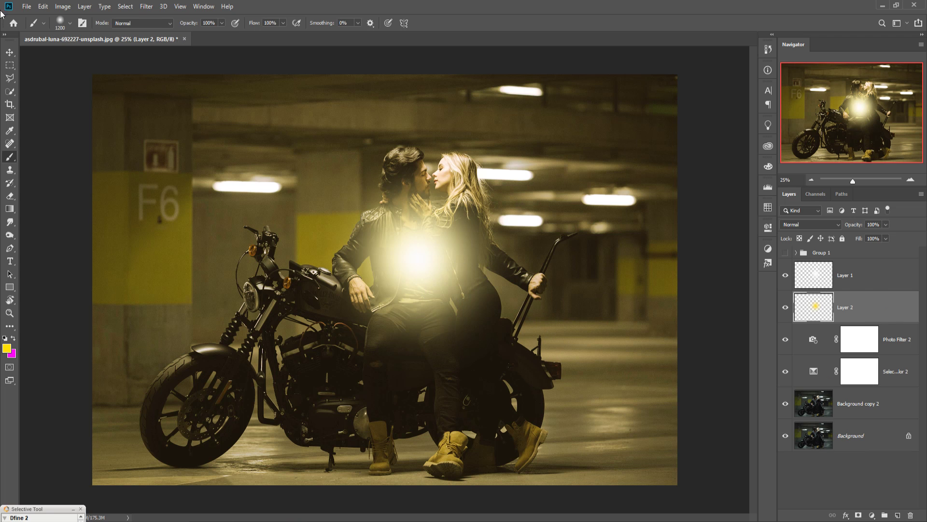
Scale the yellow glow on Layer 2 to about 114% and recentre it behind the white glow.
click(9, 52)
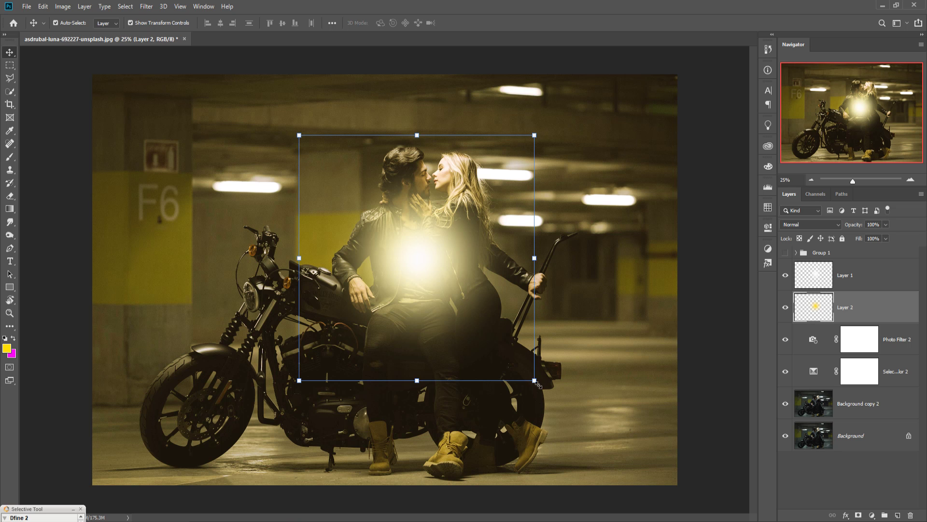
key(ctrl+t)
drag(556, 396, 577, 398)
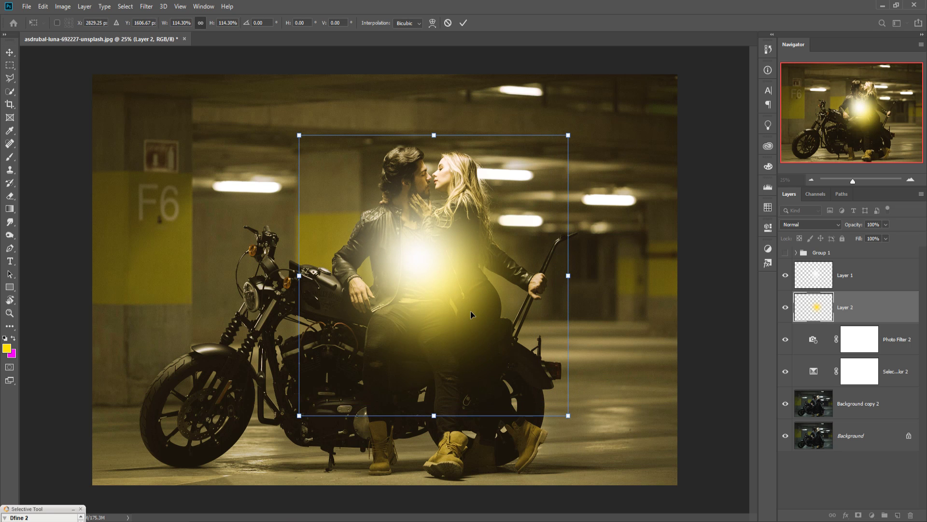
drag(471, 311, 453, 285)
key(Return)
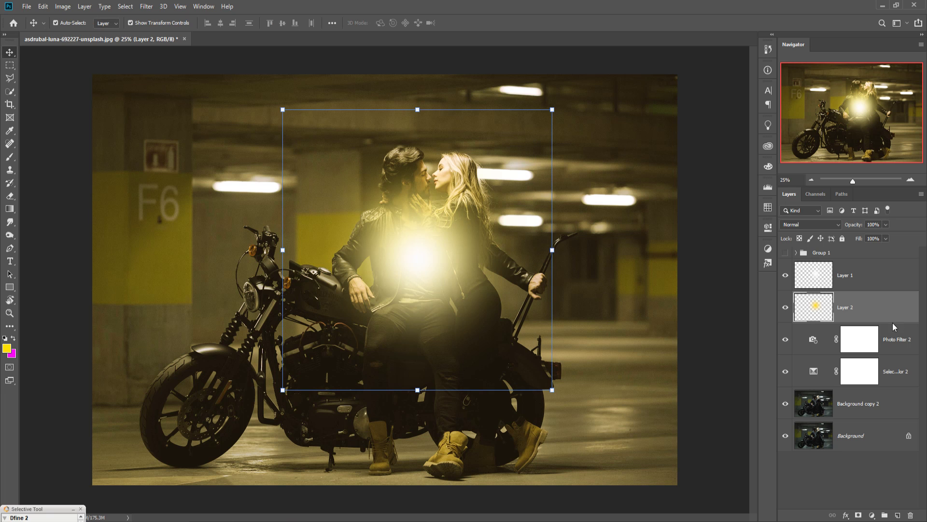
Merge Layer 1 and Layer 2 into a single glow layer.
click(879, 278)
click(878, 308)
ctrl+click(874, 274)
right_click(874, 273)
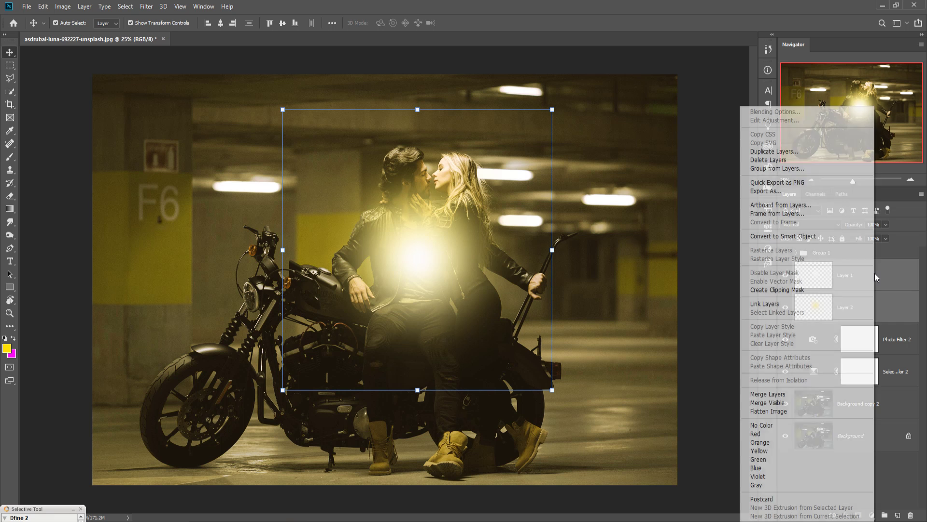
click(795, 394)
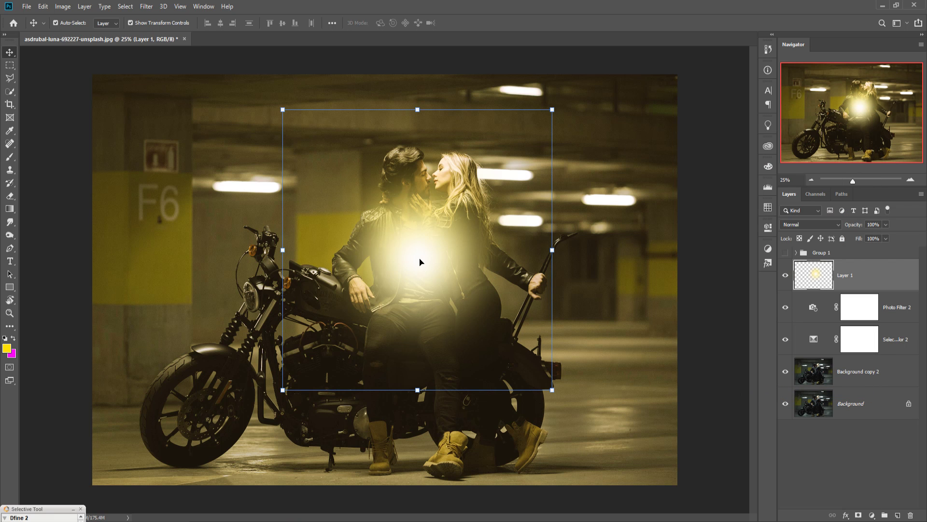
Move the merged glow to the photo's upper-right edge, scale it to about 230%, and apply the transform.
drag(421, 263, 646, 169)
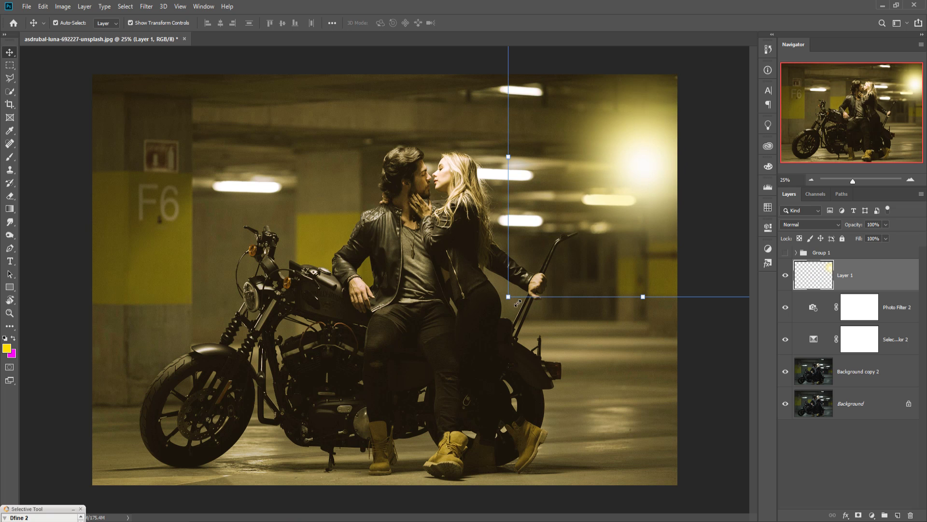
drag(518, 304, 421, 403)
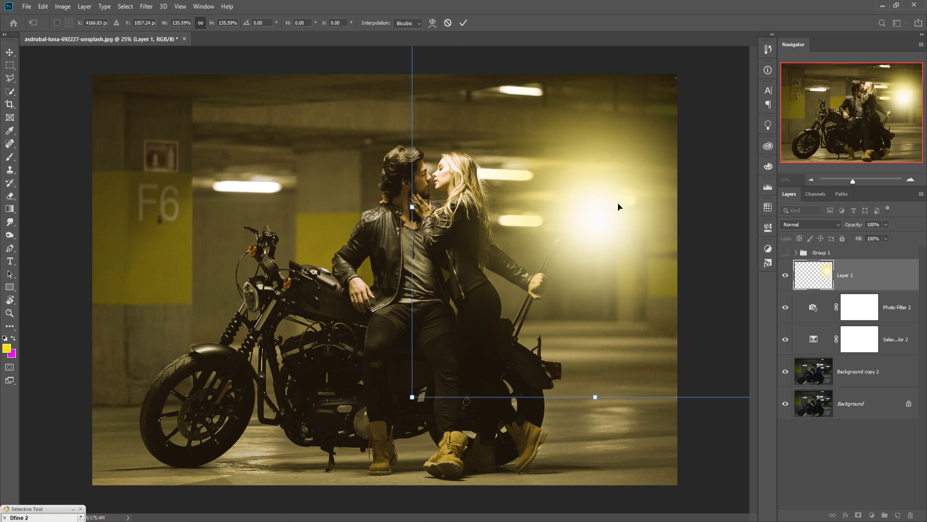
drag(618, 207, 646, 163)
drag(460, 325, 295, 500)
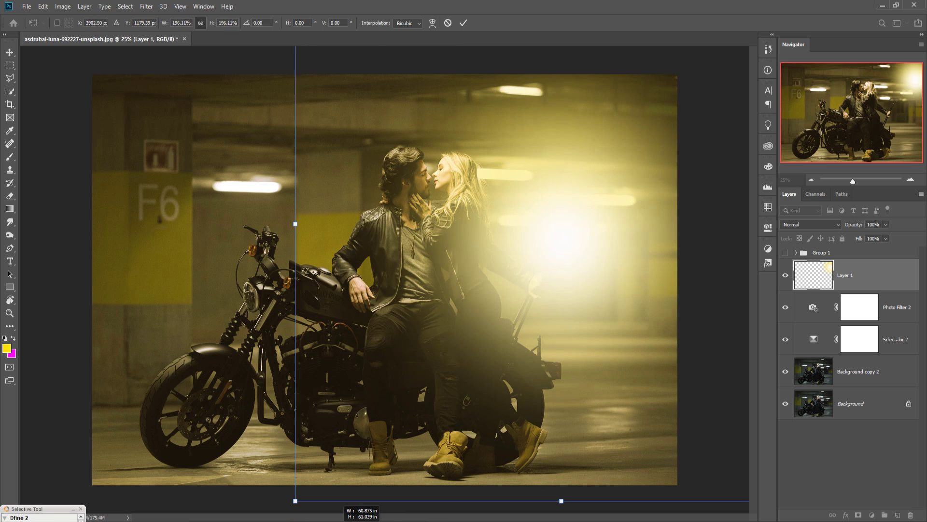
drag(553, 259, 668, 151)
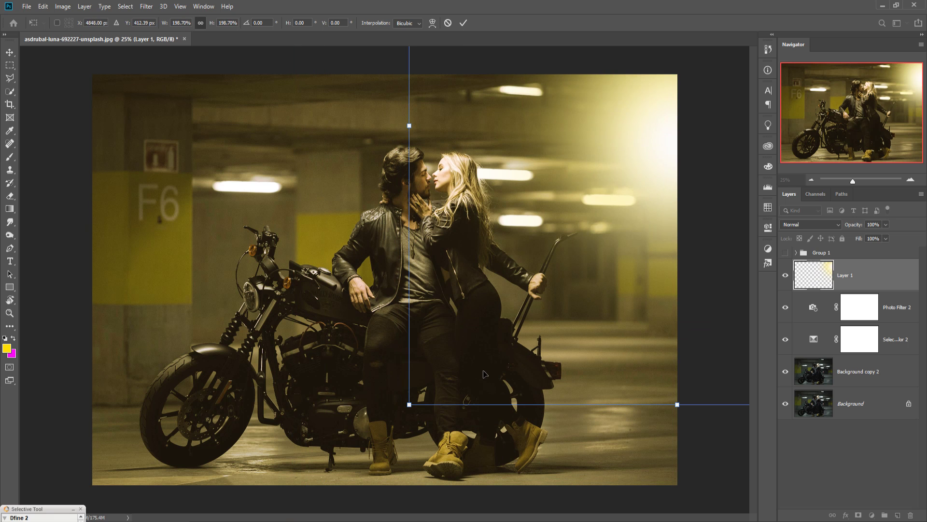
drag(415, 410, 341, 508)
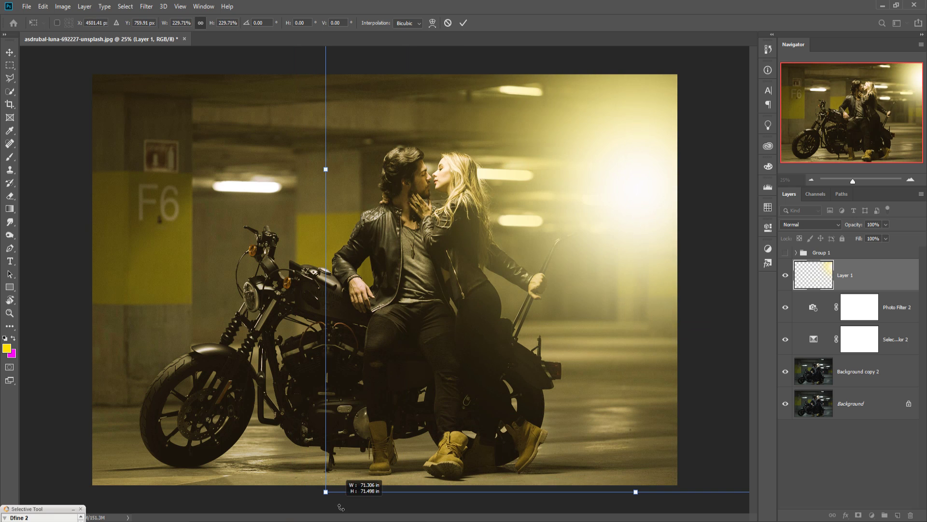
drag(600, 211, 652, 182)
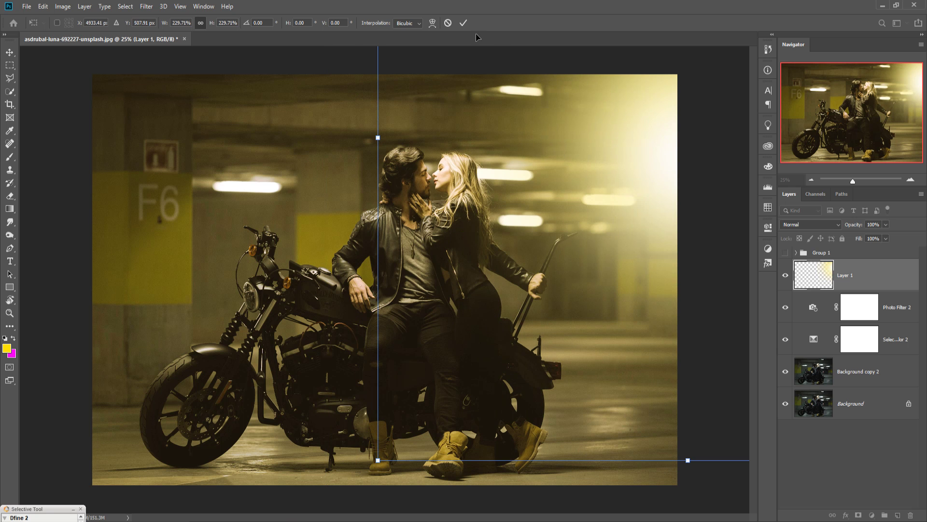
click(463, 22)
Set the glow layer's blend mode to Color Dodge and shift the glow slightly further toward the photo's upper-right corner.
click(833, 225)
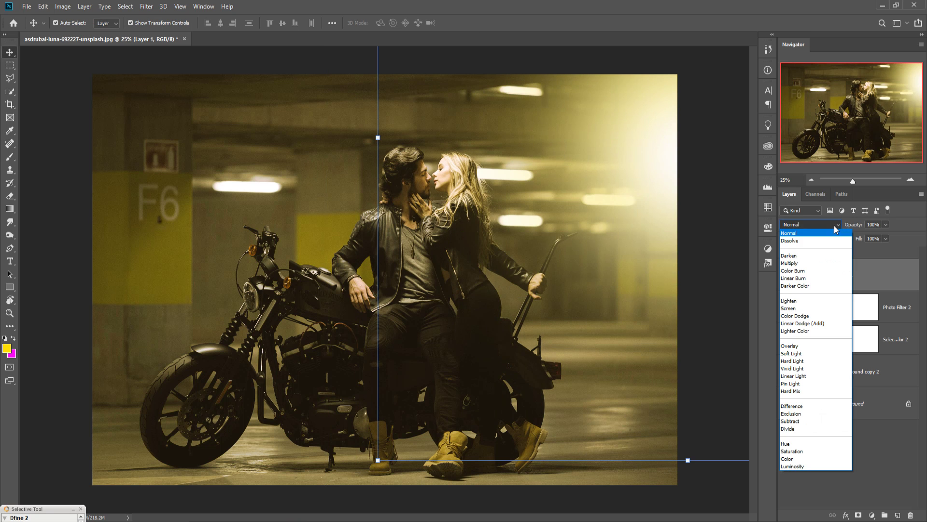
click(802, 316)
drag(639, 179, 655, 169)
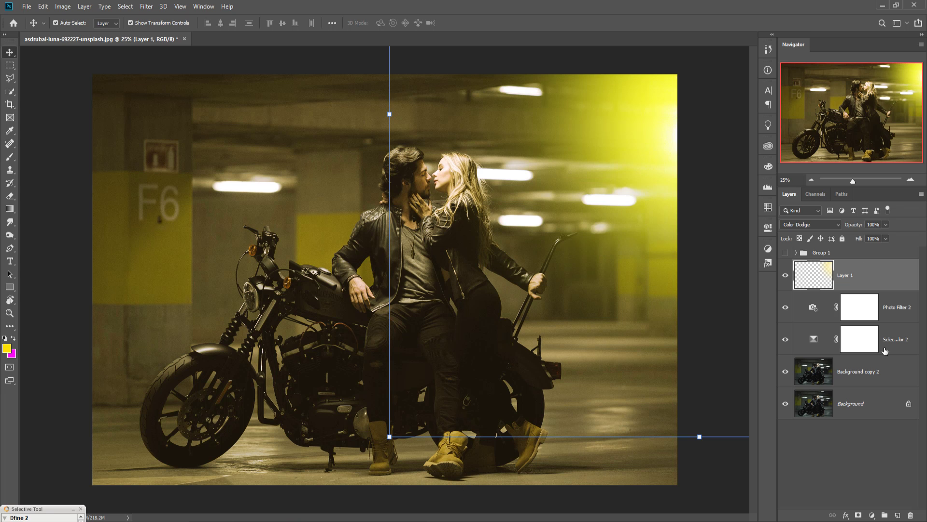
Add a Hue/Saturation adjustment layer above the glow with Colorize on, Hue 36, Saturation 63 and Lightness +10, and close its settings.
click(877, 515)
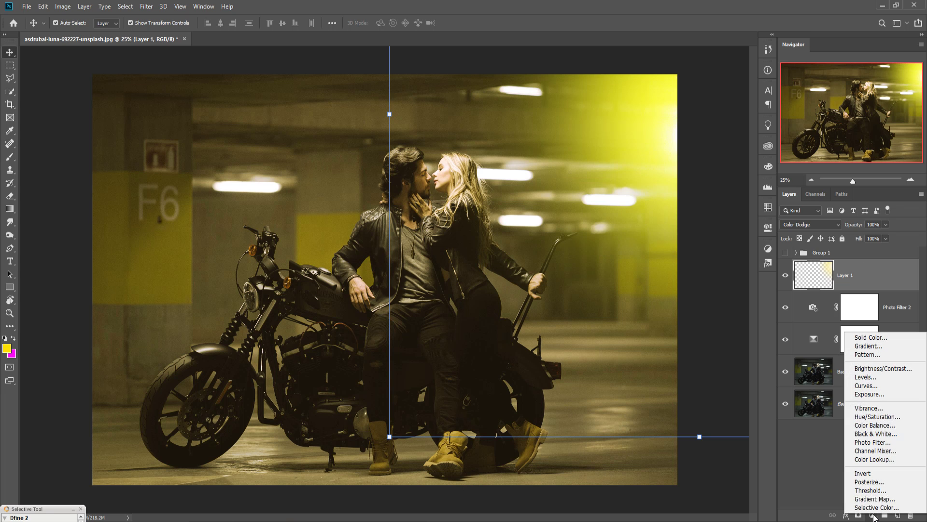
click(880, 417)
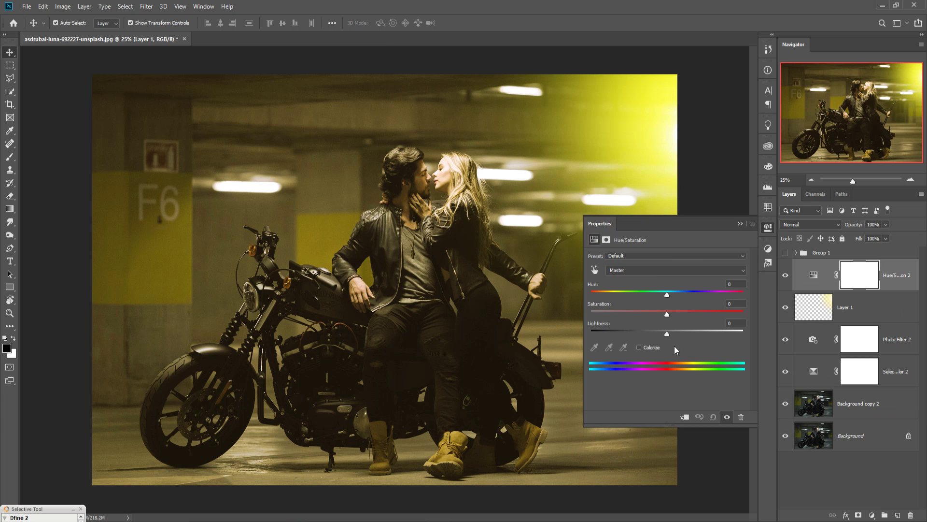
click(639, 347)
click(611, 293)
drag(612, 297, 613, 297)
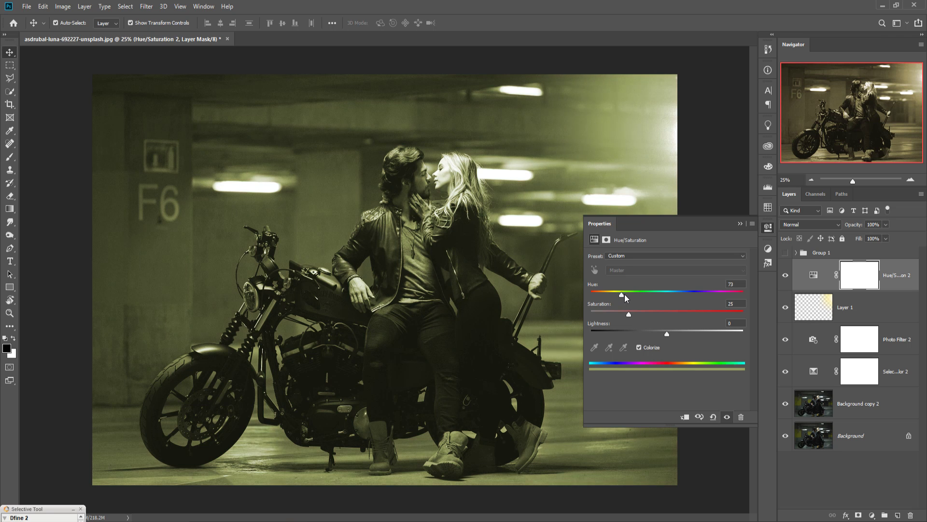
drag(630, 294, 637, 295)
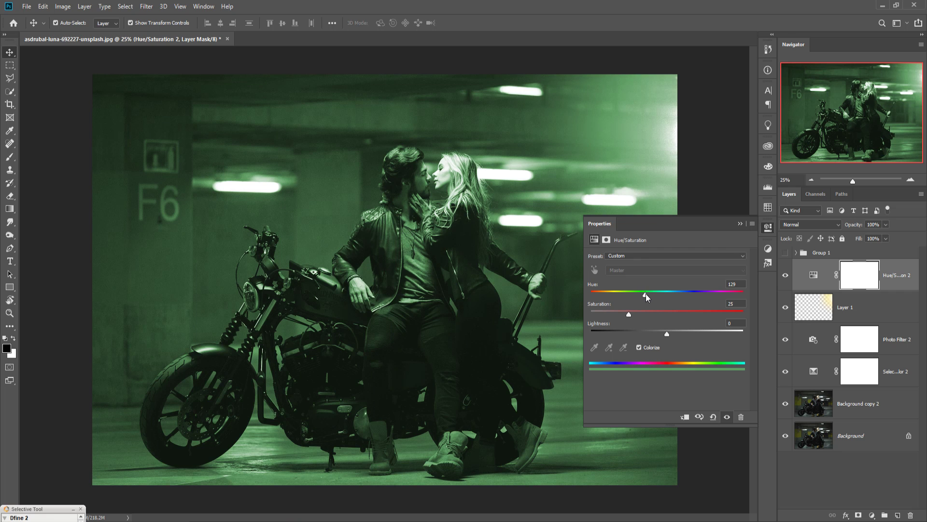
drag(655, 295, 621, 296)
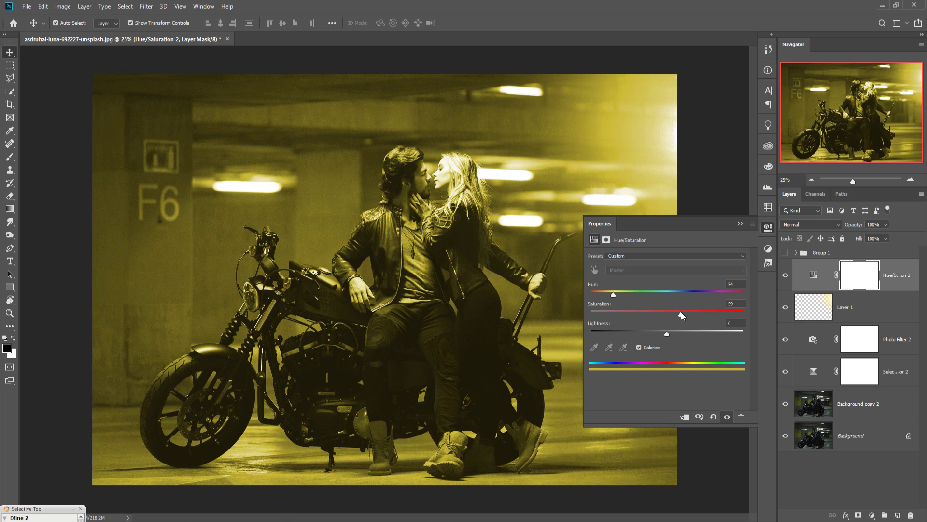
drag(612, 295, 608, 296)
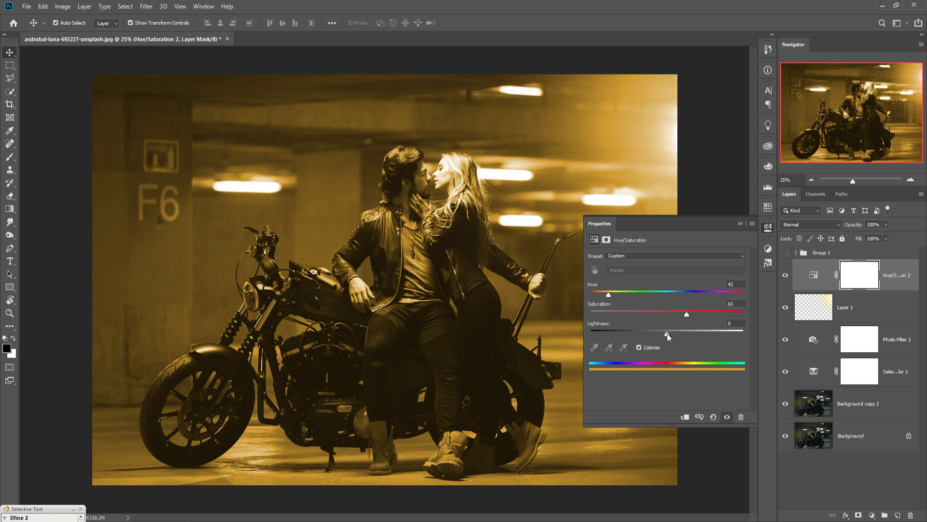
drag(668, 333, 677, 333)
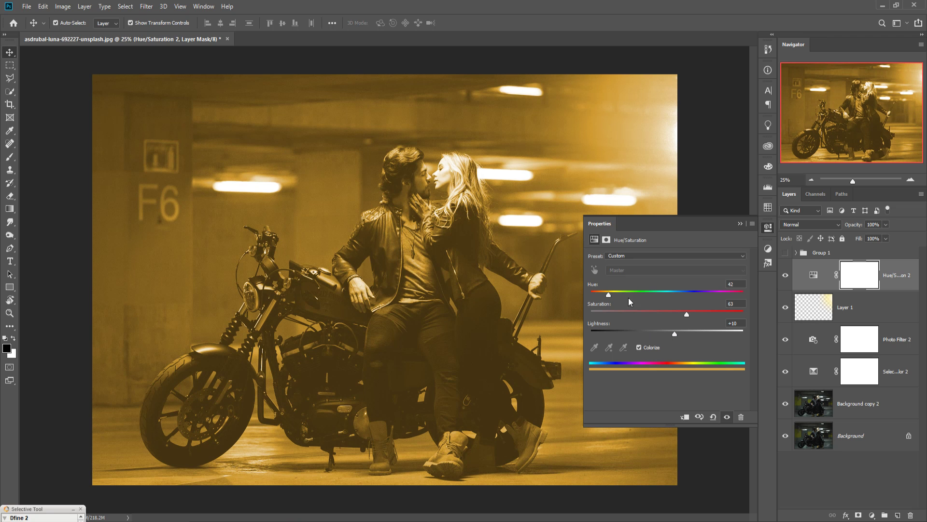
drag(609, 299, 608, 299)
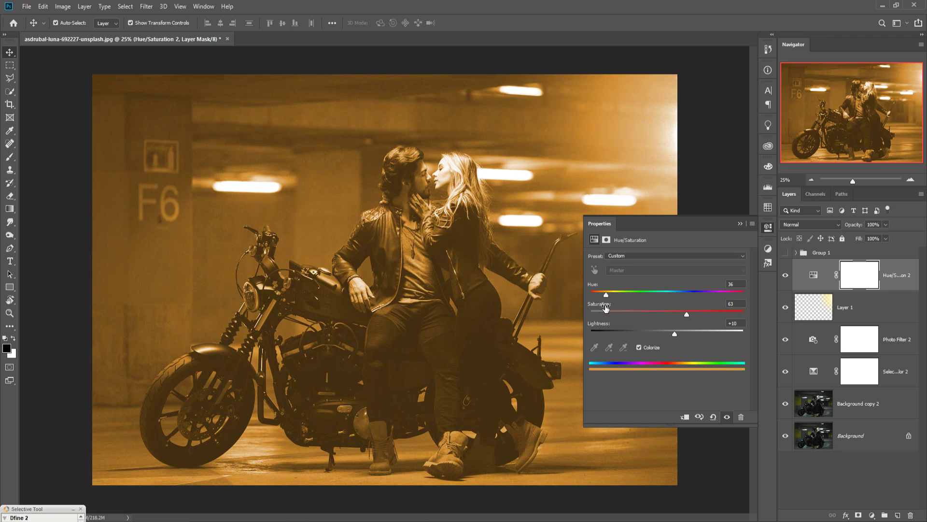
click(740, 224)
Move the glow inward from the photo's right edge, scale it to about 115%, lower it slightly, and deselect the layer.
mouse_move(679, 147)
mouse_down()
mouse_move(621, 170)
mouse_move(630, 168)
mouse_up()
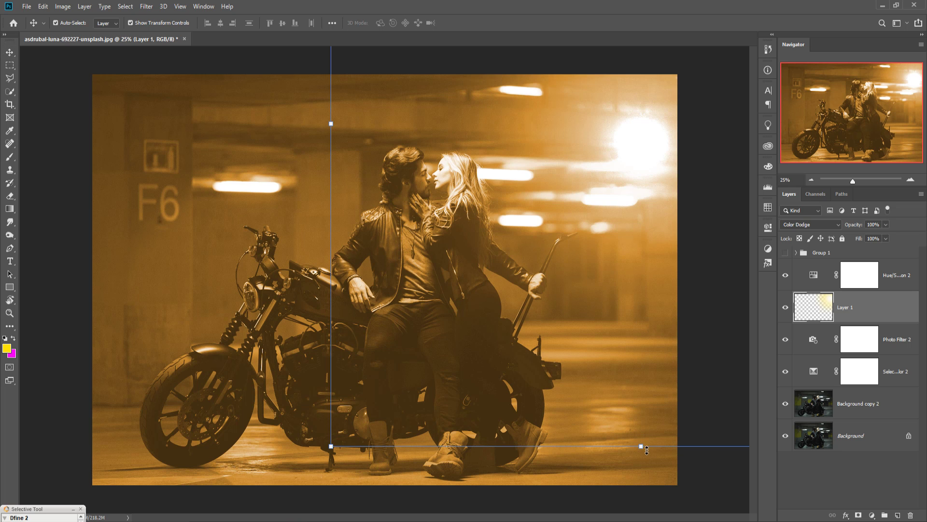
drag(642, 443, 650, 519)
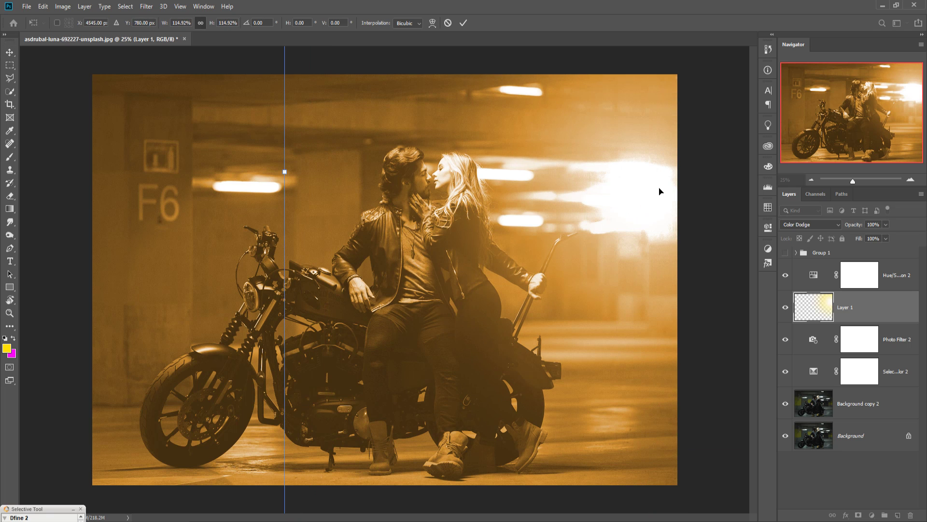
drag(660, 191, 657, 196)
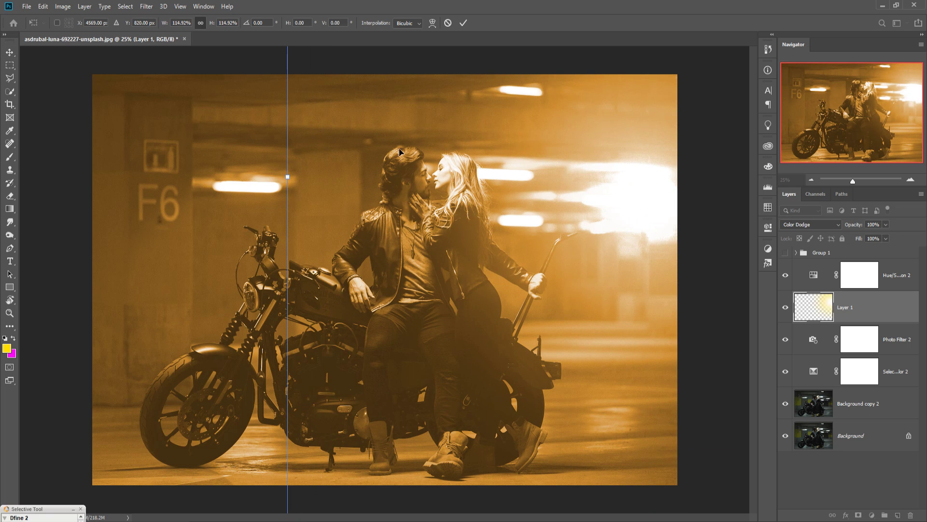
click(463, 23)
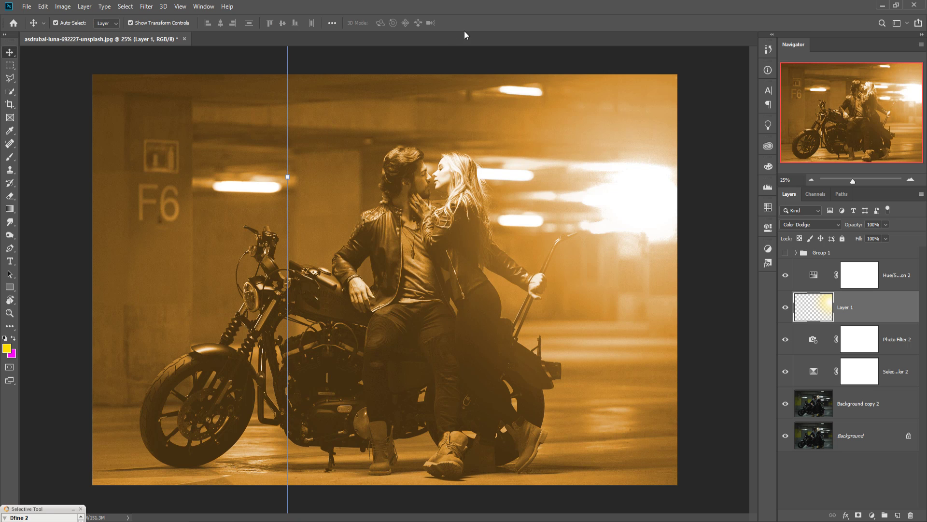
click(461, 58)
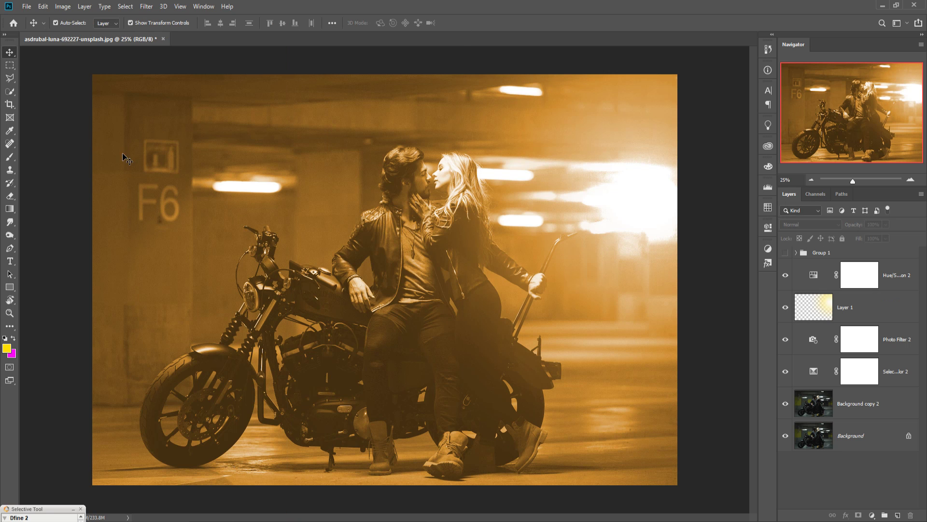